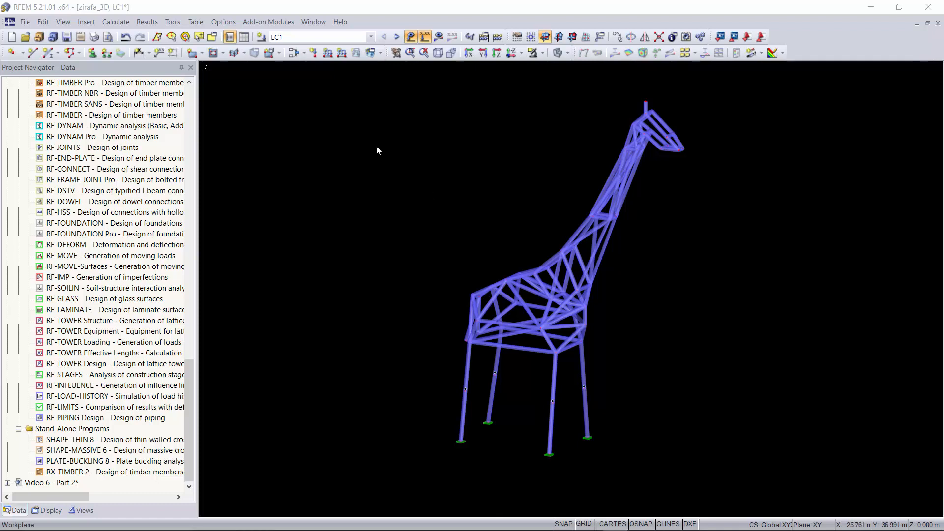
# Step: Switch to the open model Video 6 - Part 2, LC1
pyautogui.click(340, 22)
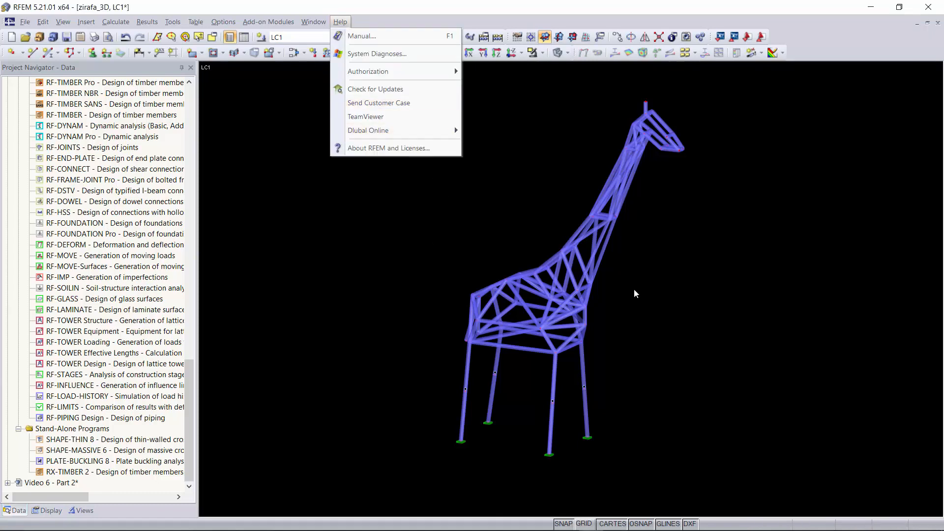
pyautogui.moveTo(271, 22)
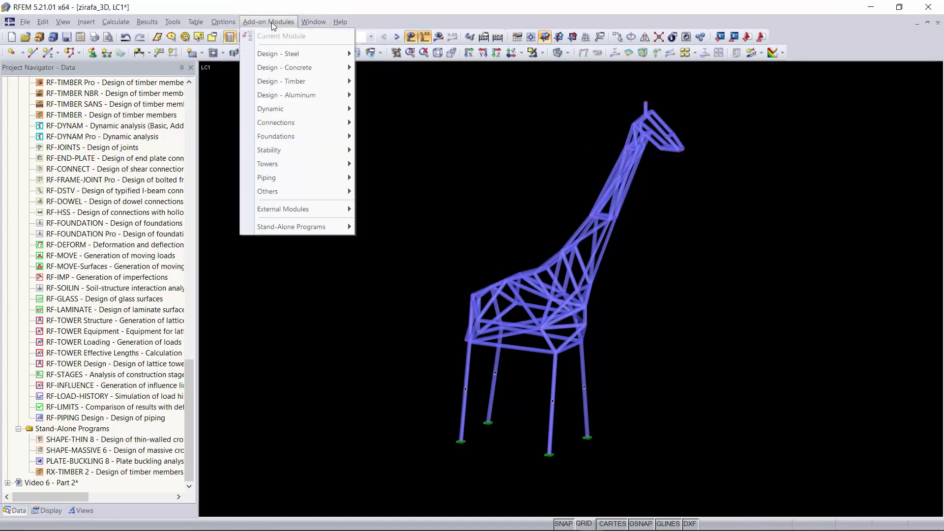
pyautogui.moveTo(322, 22)
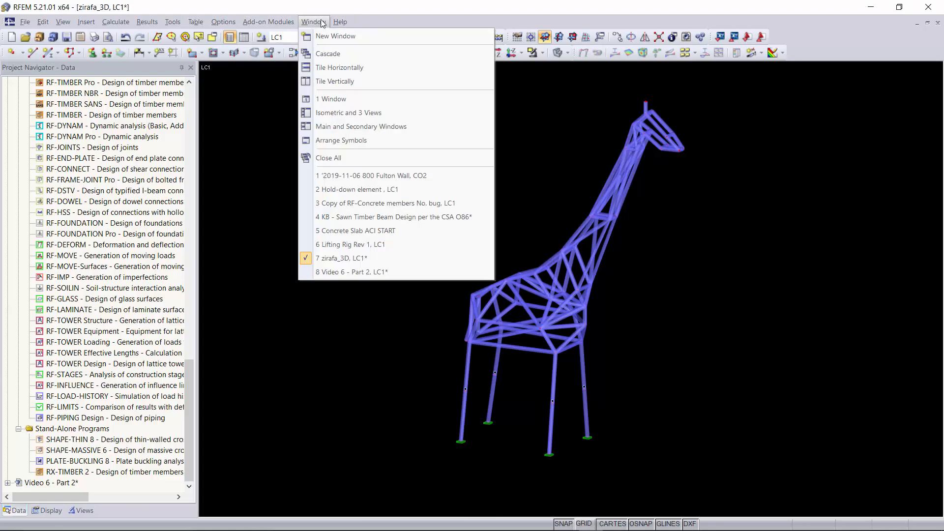
pyautogui.click(366, 272)
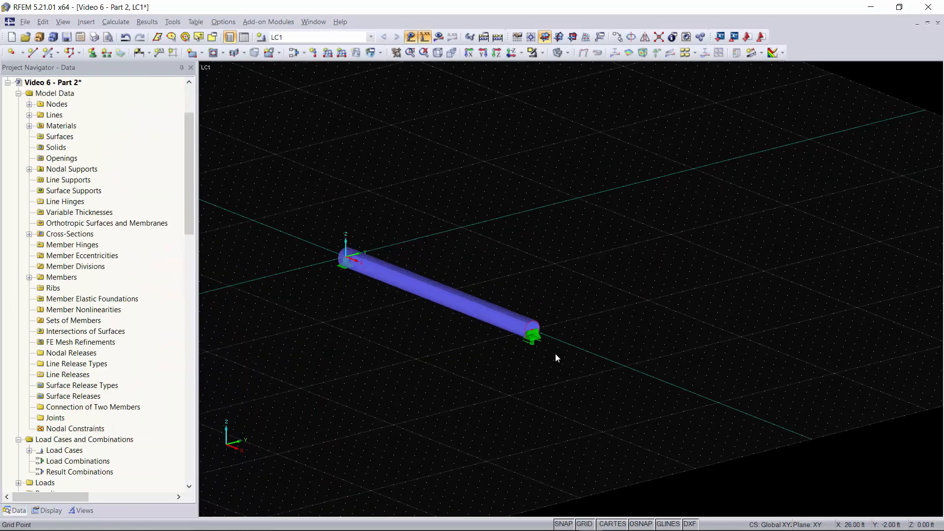
# Step: Copy the beam with its end supports three times at equal spacing along the Y axis to make four parallel beams
pyautogui.scroll(1, 487, 348)
pyautogui.moveTo(487, 348)
pyautogui.mouseDown(button='middle')
pyautogui.moveTo(518, 390)
pyautogui.moveTo(475, 359)
pyautogui.mouseUp(button='middle')
pyautogui.scroll(-1, 475, 359)
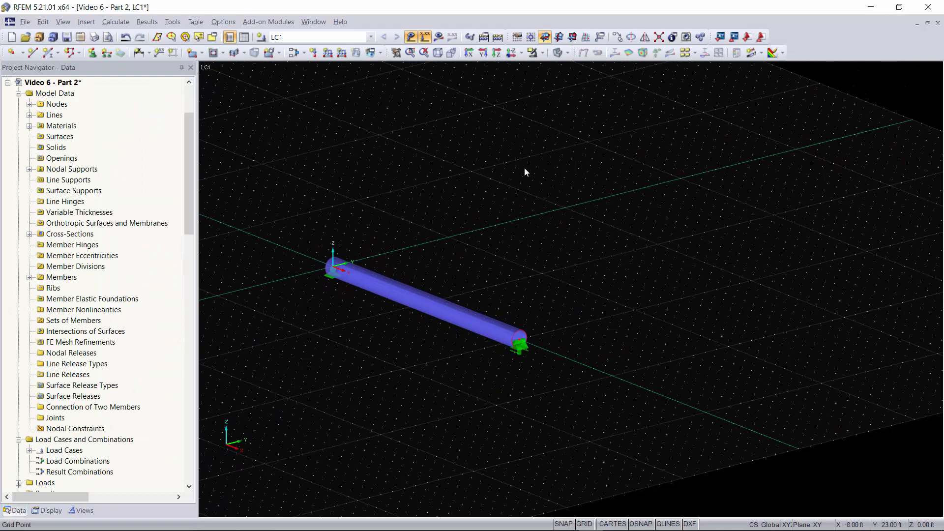
pyautogui.moveTo(524, 168); pyautogui.dragTo(296, 429)
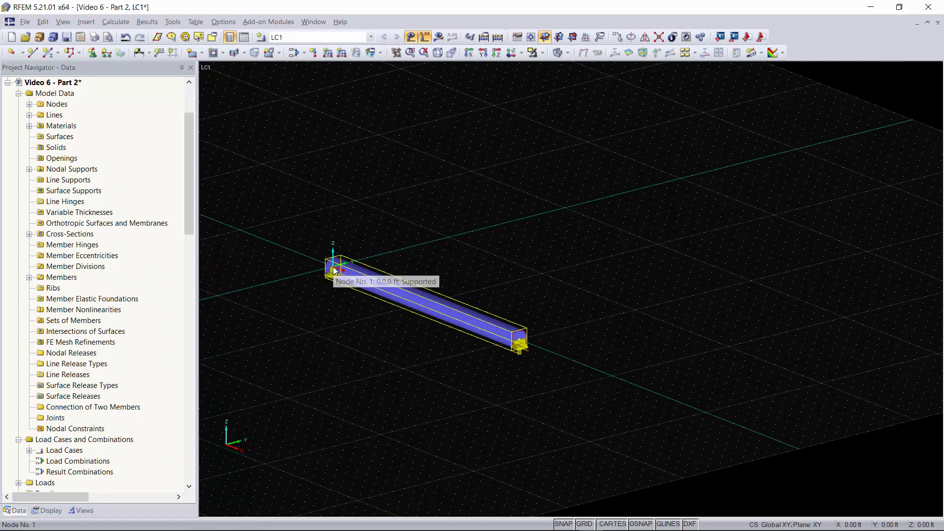
pyautogui.keyDown('ctrl'); pyautogui.moveTo(334, 270); pyautogui.dragTo(680, 176); pyautogui.keyUp('ctrl')
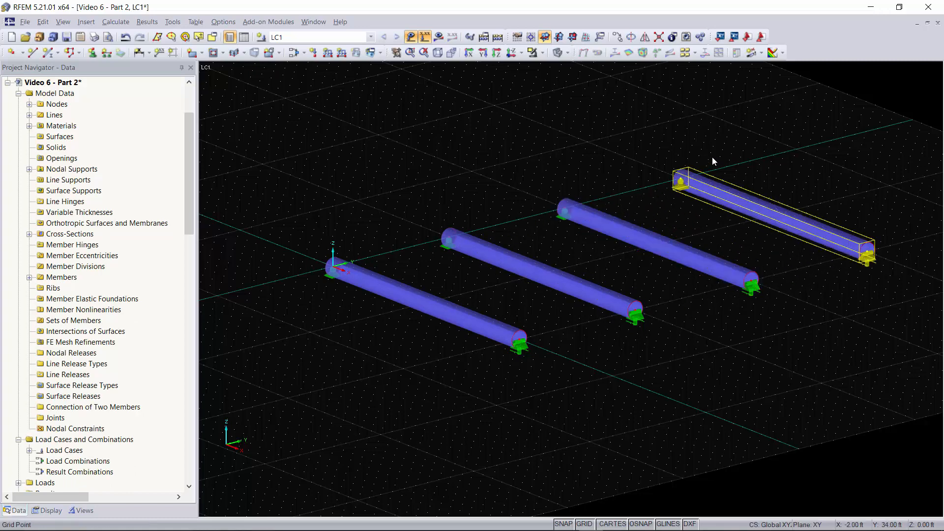
pyautogui.scroll(-1, 774, 164)
pyautogui.moveTo(774, 163); pyautogui.dragTo(732, 174, button='middle')
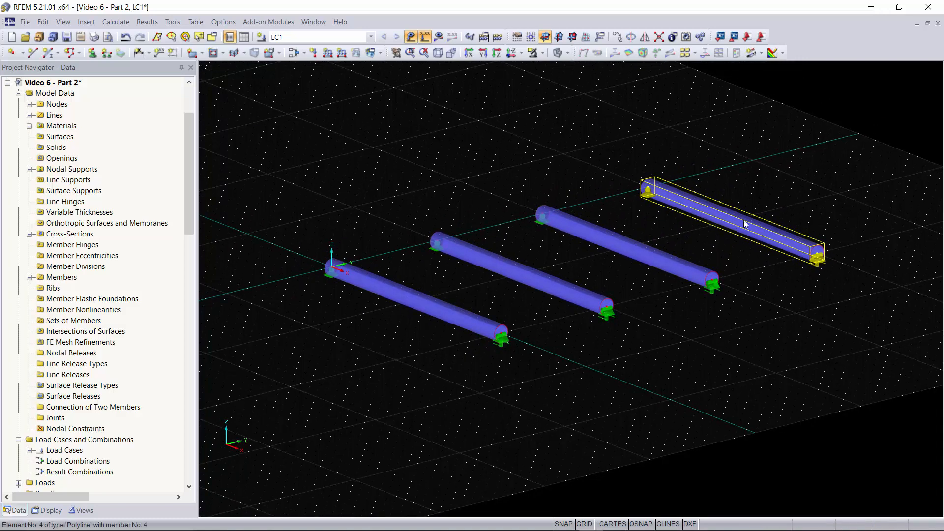
pyautogui.click(669, 346)
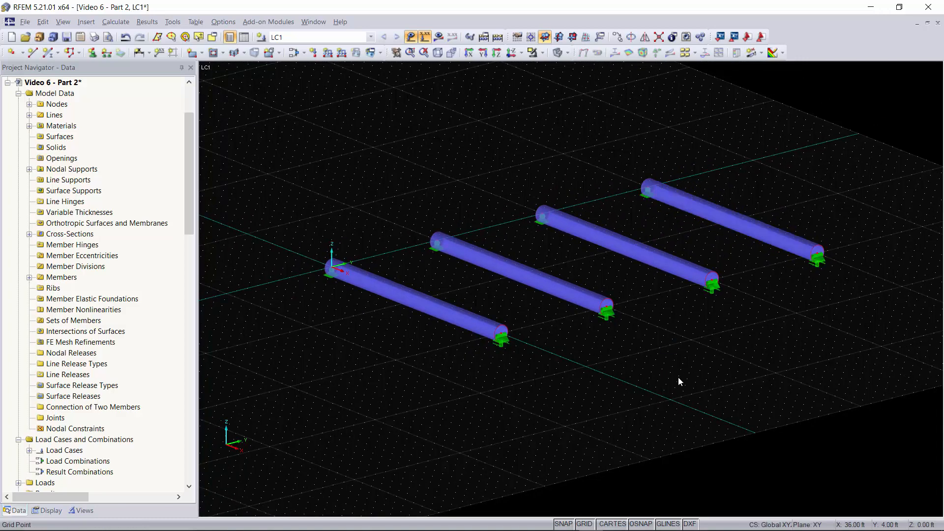
# Step: Apply a uniform member force of -1.000 kip/ft in the global ZL direction to the first beam
pyautogui.click(331, 56)
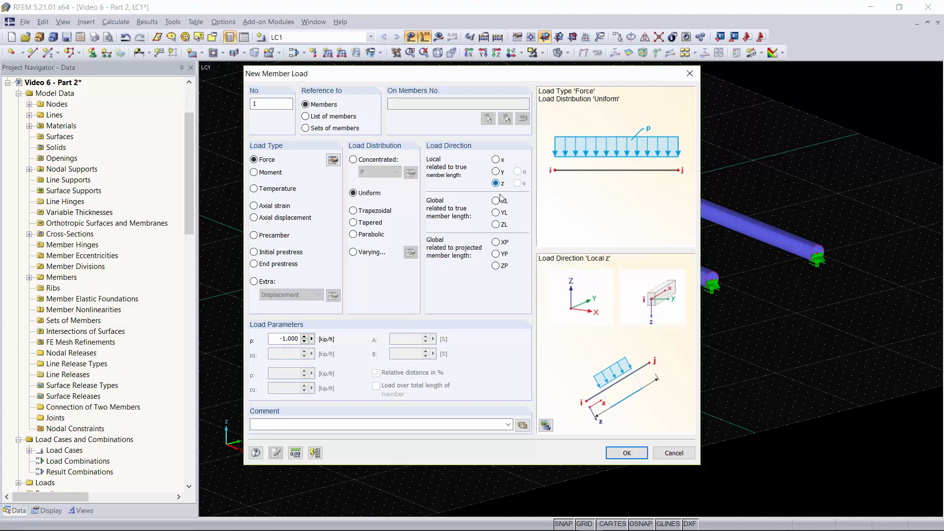
pyautogui.click(496, 224)
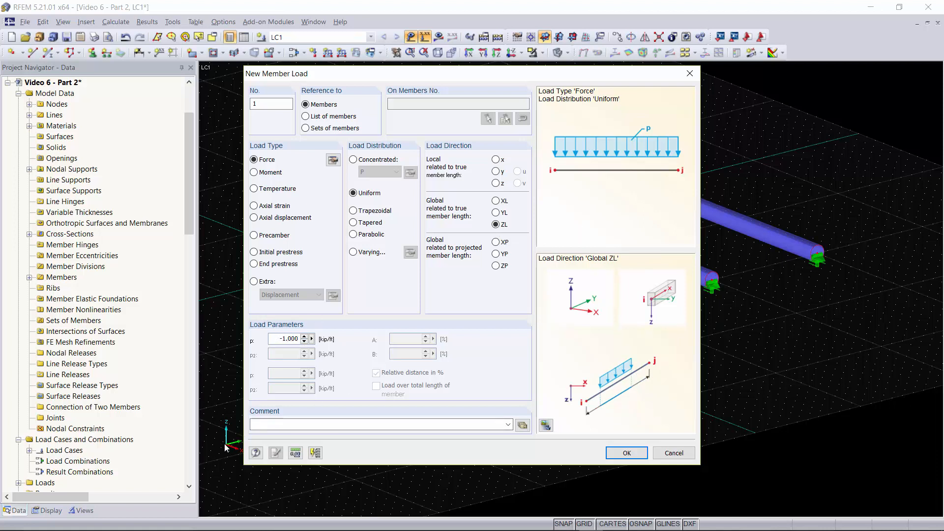
pyautogui.click(625, 453)
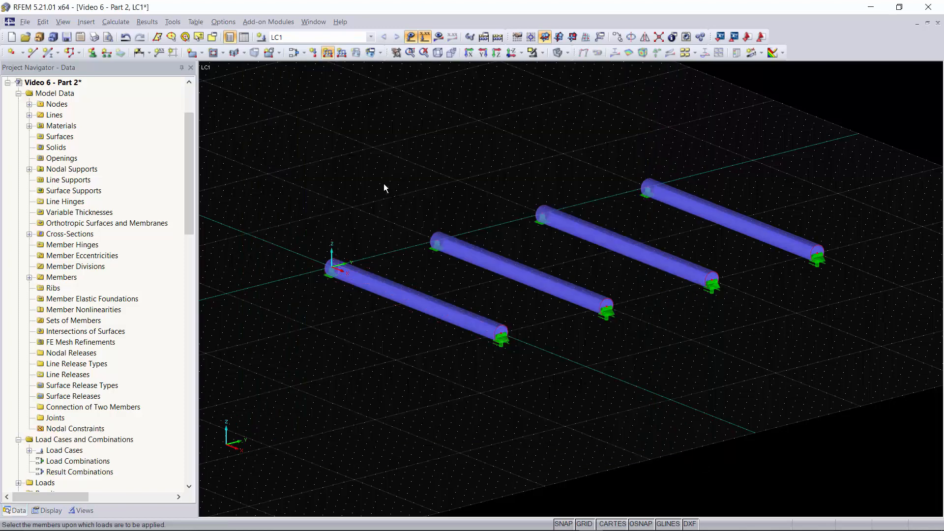
pyautogui.click(403, 297)
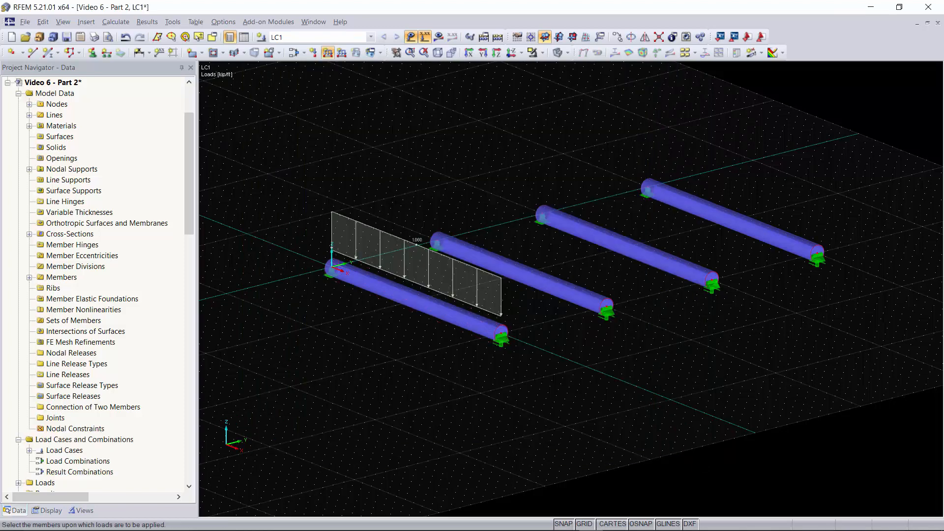
pyautogui.press('Escape')
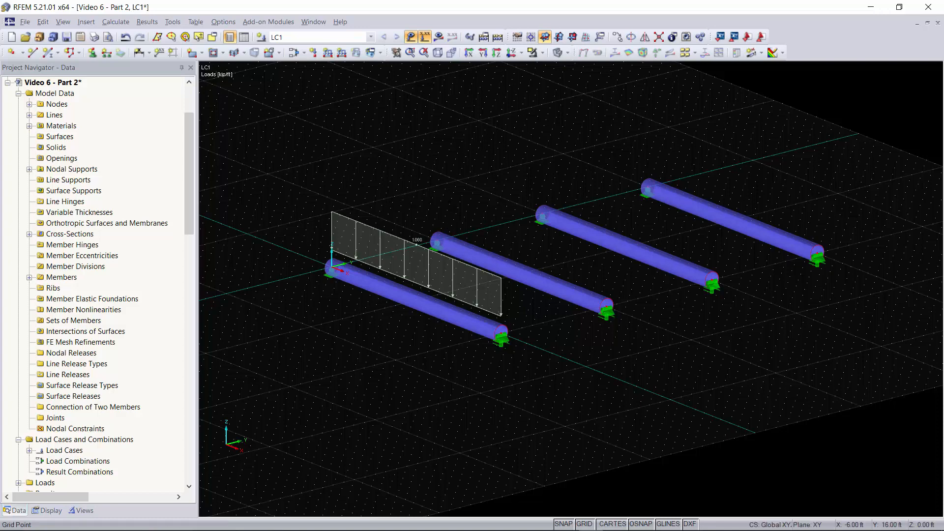
# Step: Apply a trapezoidal member load in the global ZL direction to the second beam, with p1 -1.000 and p2 -3.000 kip/ft
pyautogui.keyDown('ctrl'); pyautogui.moveTo(452, 205); pyautogui.dragTo(497, 186, button='middle'); pyautogui.keyUp('ctrl')
pyautogui.click(488, 261)
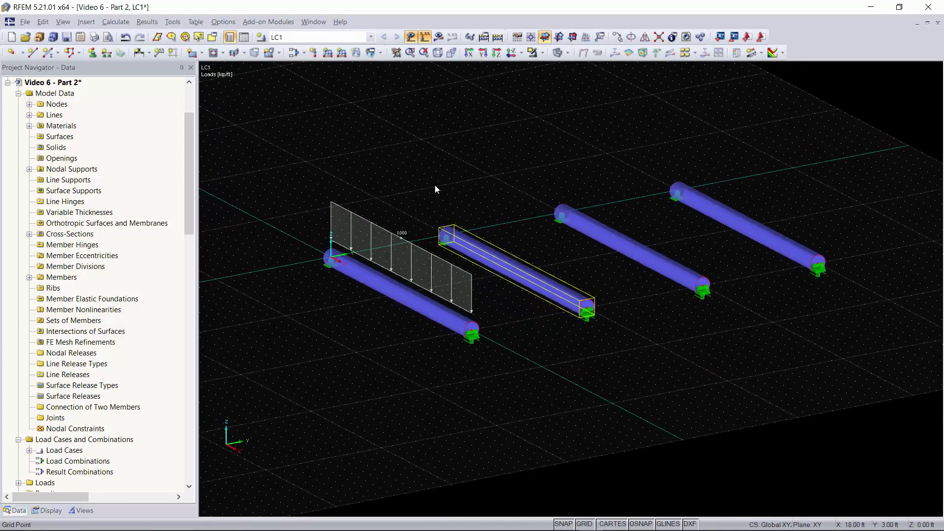
pyautogui.click(328, 53)
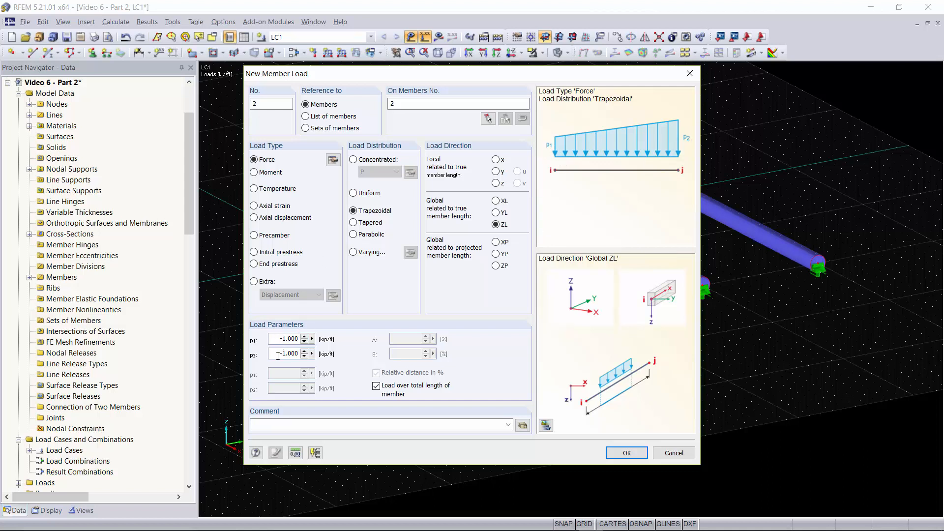
pyautogui.moveTo(280, 354); pyautogui.dragTo(346, 353)
pyautogui.press('BackSpace')
pyautogui.press('Return')
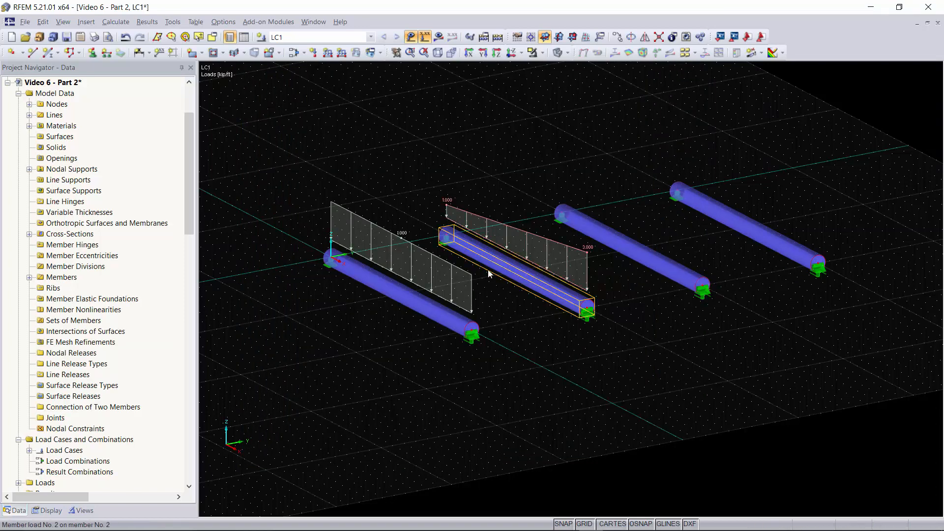
# Step: Apply a tapered load in global ZL to the third beam, with p1 -1.000 and p2 -3.000 kip/ft, A 25 and B 75
pyautogui.click(520, 268)
pyautogui.keyDown('ctrl'); pyautogui.moveTo(520, 268); pyautogui.dragTo(253, 221, button='middle'); pyautogui.keyUp('ctrl')
pyautogui.moveTo(254, 220); pyautogui.dragTo(463, 155, button='right')
pyautogui.click(623, 249)
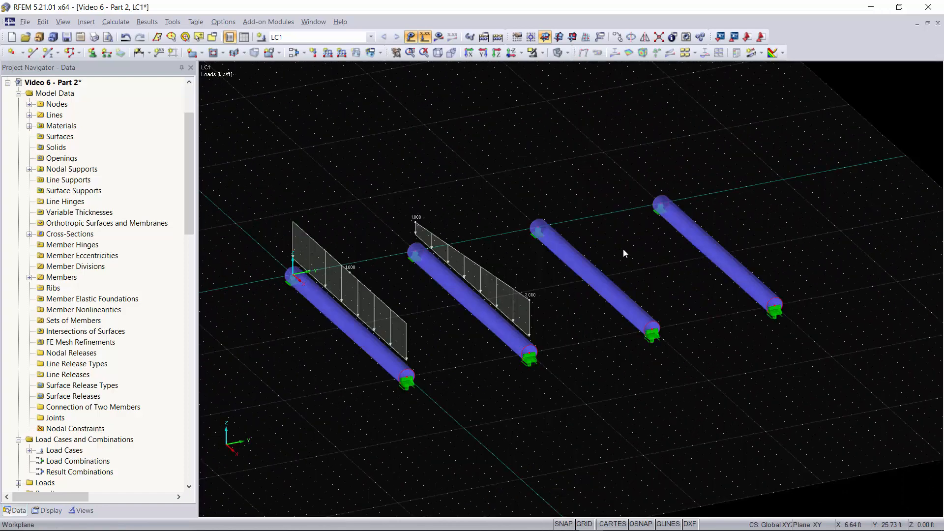
pyautogui.click(589, 272)
pyautogui.click(328, 53)
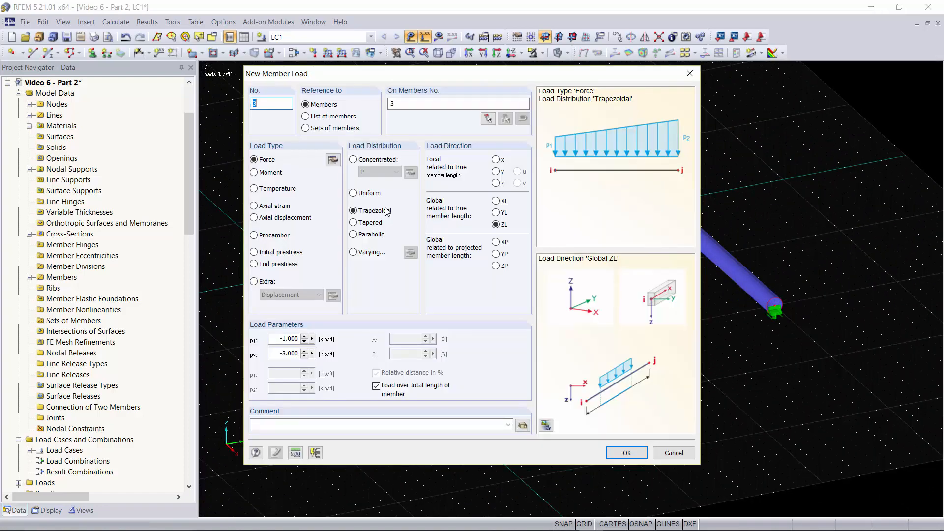
pyautogui.click(353, 223)
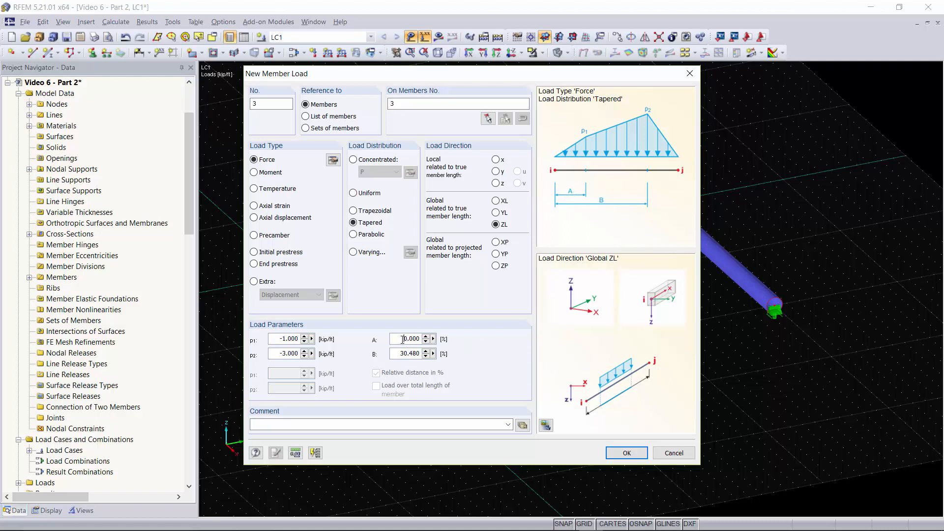
pyautogui.moveTo(403, 339); pyautogui.dragTo(433, 339)
pyautogui.write('25')
pyautogui.press('Tab')
pyautogui.write('7')
pyautogui.click(626, 453)
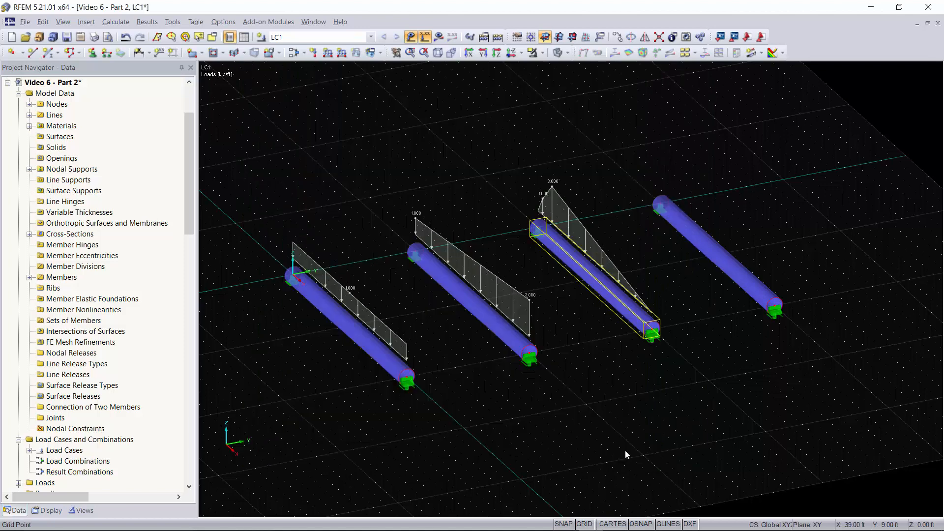
# Step: Edit the third beam's tapered load, setting the relative distances A to 25% and B to 75%
pyautogui.keyDown('ctrl'); pyautogui.moveTo(539, 296); pyautogui.dragTo(598, 272, button='middle'); pyautogui.keyUp('ctrl')
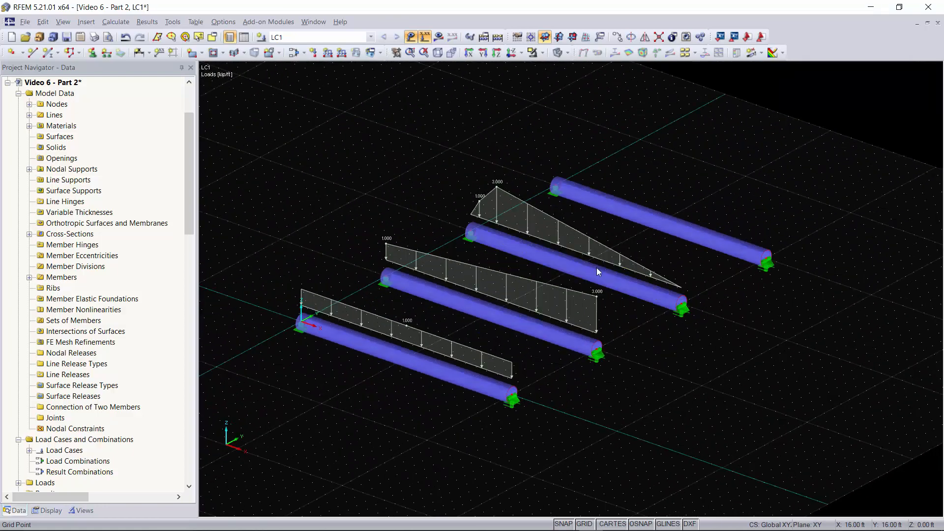
pyautogui.doubleClick(511, 199)
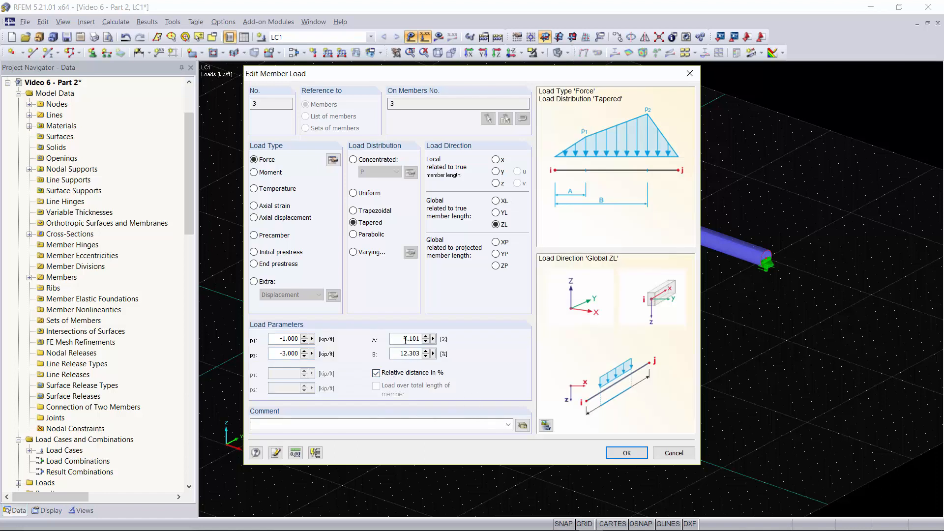
pyautogui.doubleClick(405, 339)
pyautogui.write('25')
pyautogui.press('Tab')
pyautogui.write('75')
pyautogui.click(620, 453)
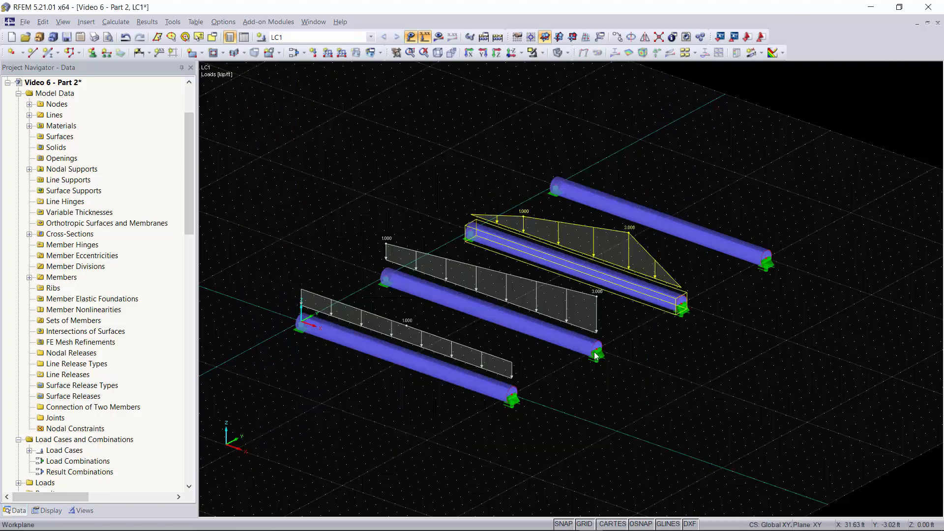
# Step: Examine the third beam's member orientation arrow against the start and end positions of its tapered load
pyautogui.click(492, 176)
pyautogui.moveTo(496, 185); pyautogui.dragTo(510, 211, button='right')
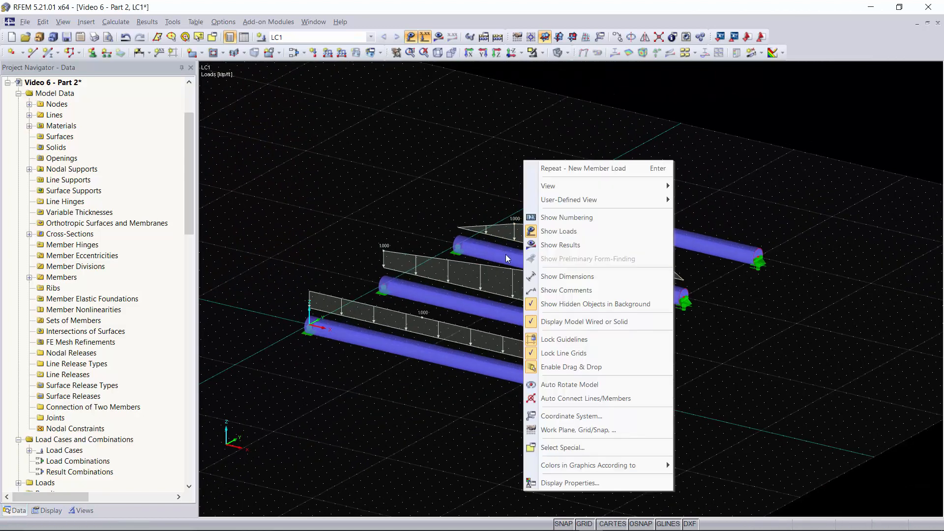
pyautogui.click(511, 256)
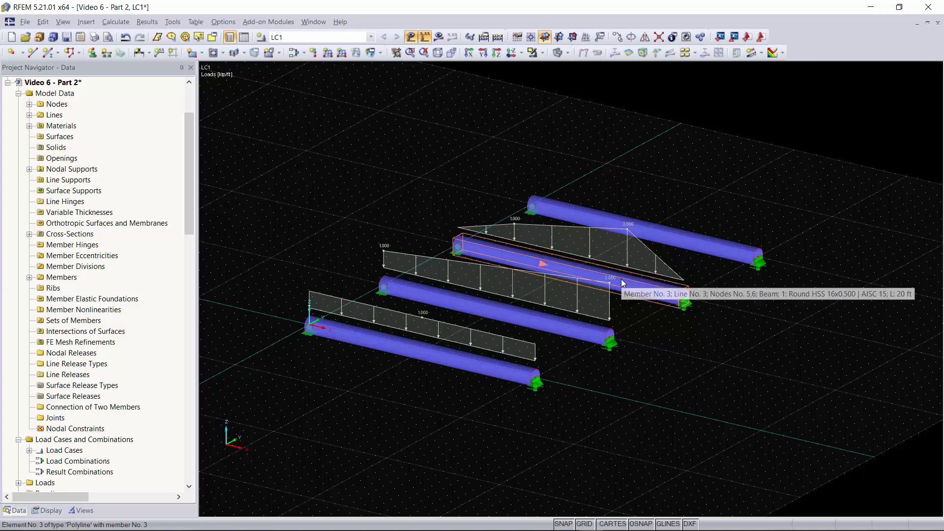
pyautogui.click(569, 268)
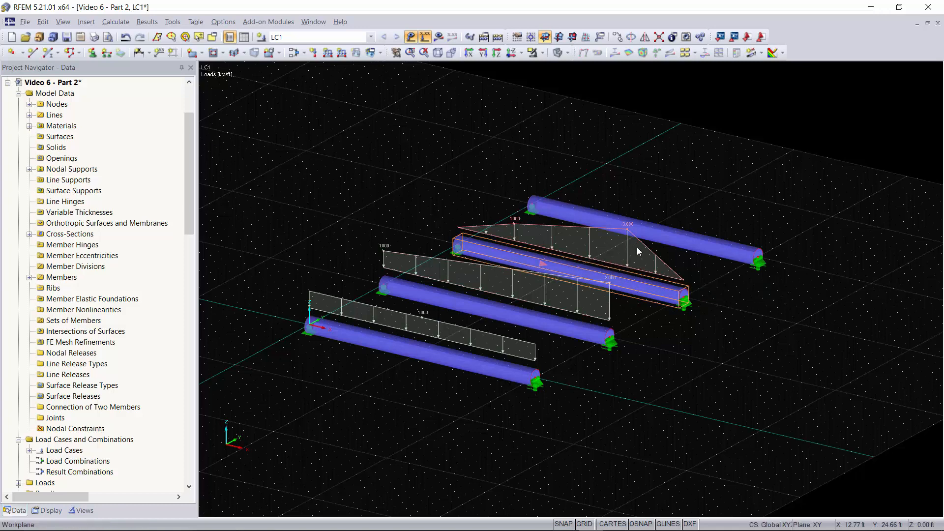
pyautogui.scroll(2, 621, 240)
pyautogui.moveTo(614, 240); pyautogui.dragTo(750, 370, button='right')
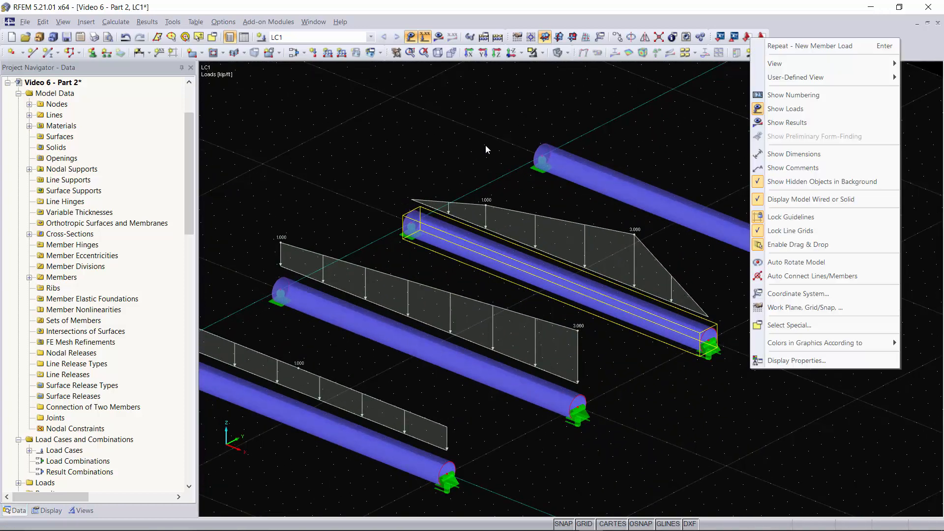
pyautogui.click(485, 148)
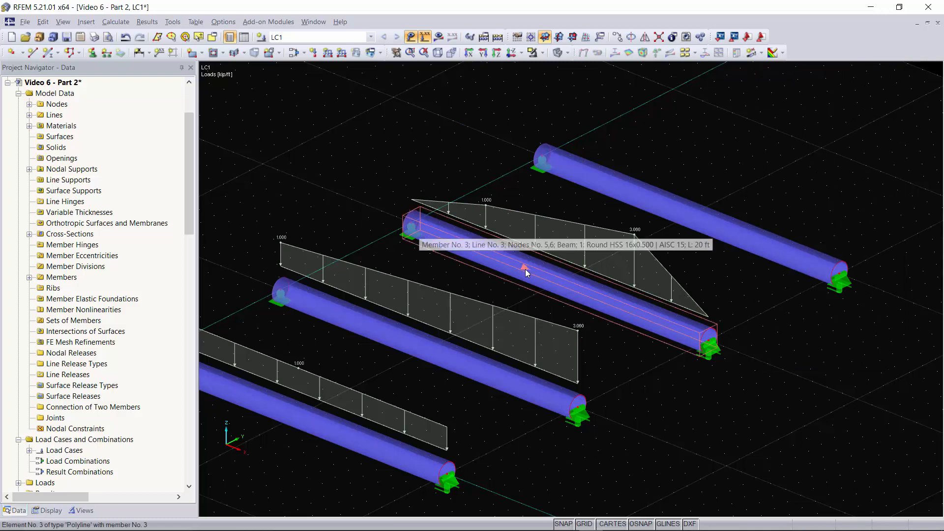
pyautogui.scroll(2, 525, 270)
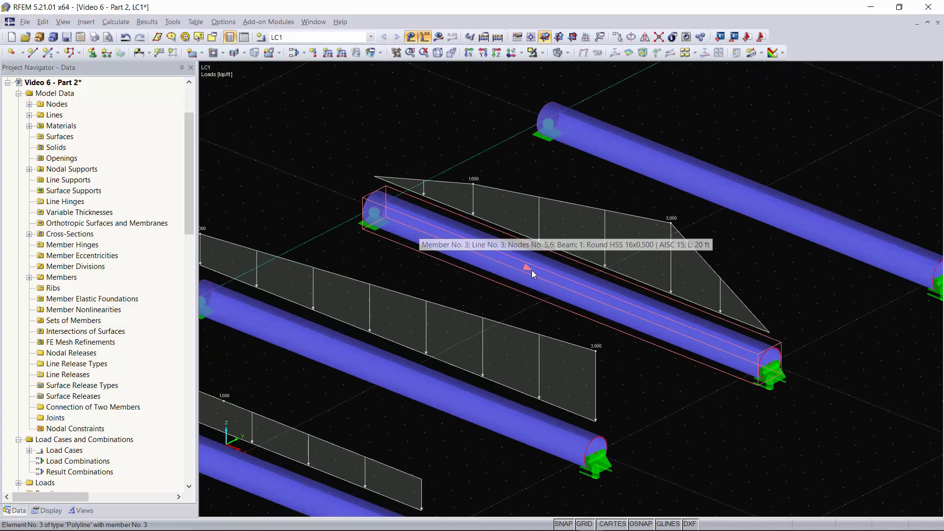
# Step: Reverse the third beam's member orientation and restore its original direction to compare the effect on the tapered load
pyautogui.rightClick(544, 271)
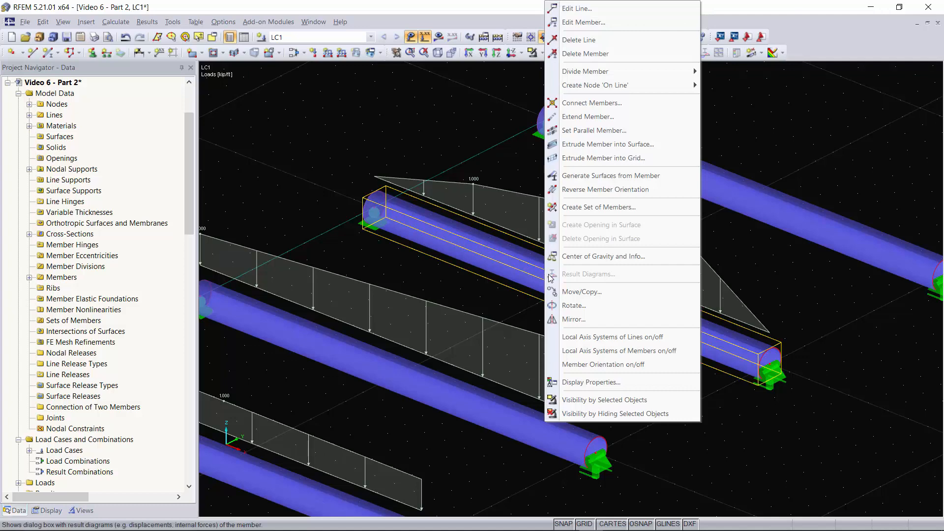
pyautogui.click(607, 190)
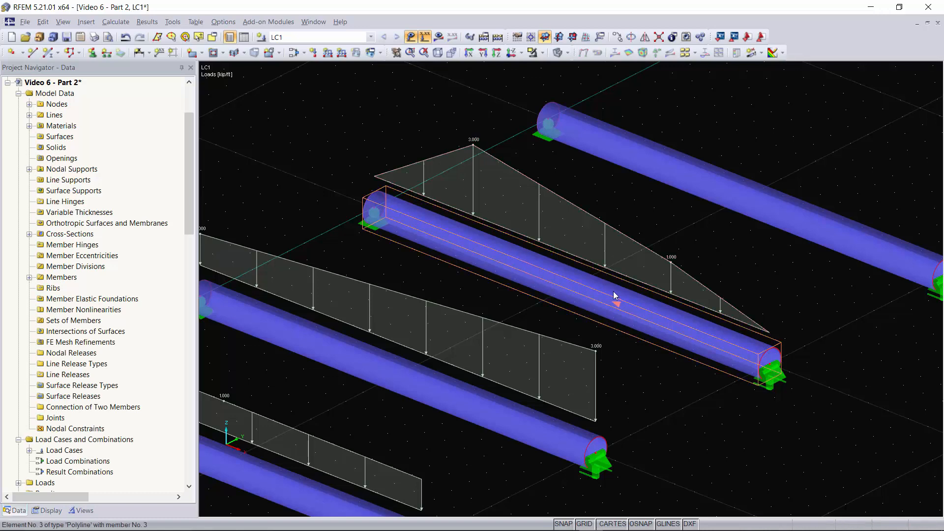
pyautogui.rightClick(577, 294)
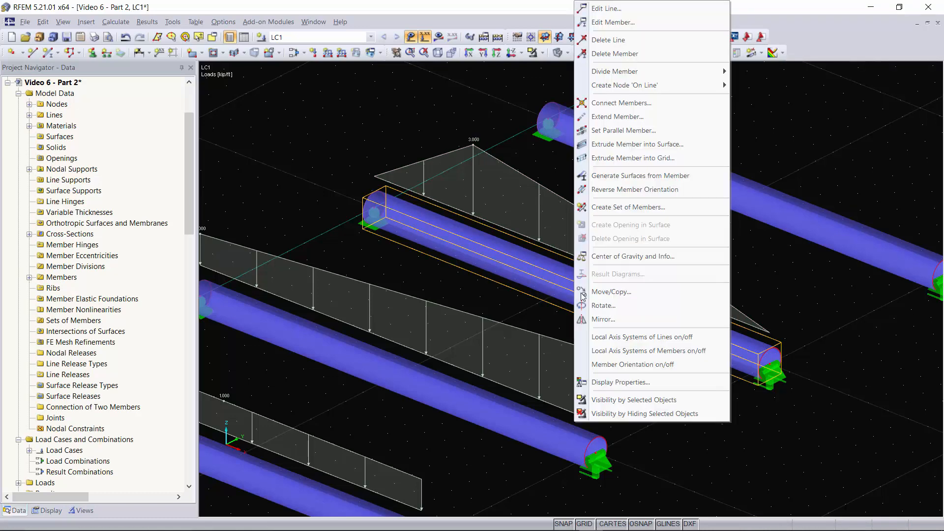
pyautogui.click(632, 193)
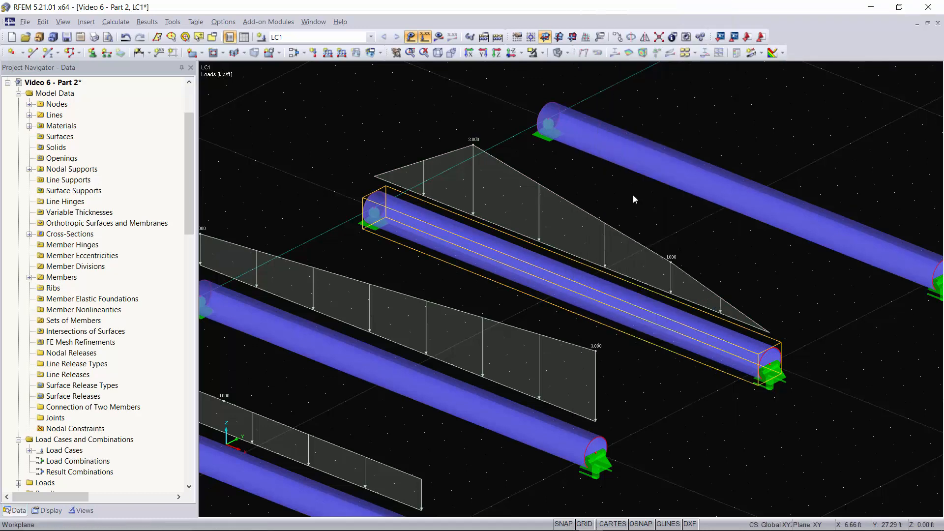
# Step: Apply a parabolic load in global ZL to the fourth beam, with p1 -1.000, p2 -2.000 and p3 -3.000 kip/ft
pyautogui.scroll(-2, 790, 205)
pyautogui.moveTo(791, 205); pyautogui.dragTo(622, 251, button='middle')
pyautogui.click(622, 251)
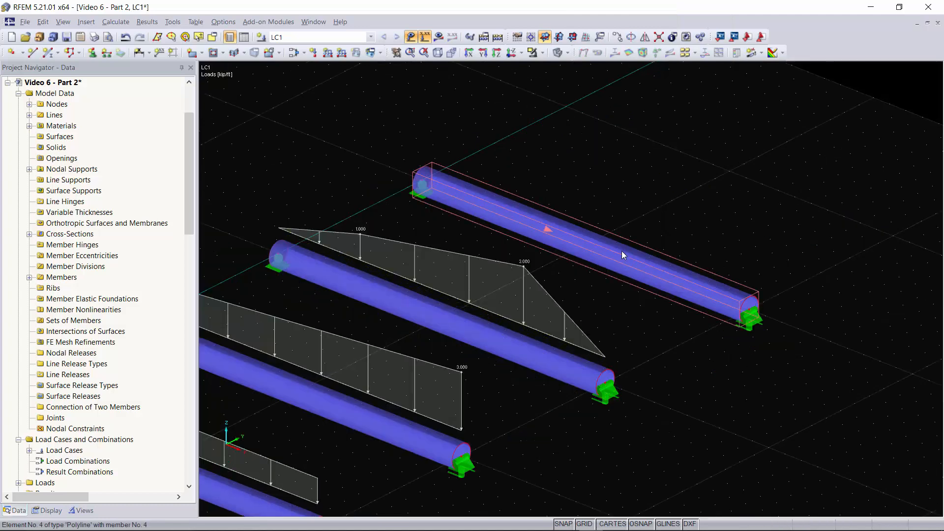
pyautogui.click(327, 52)
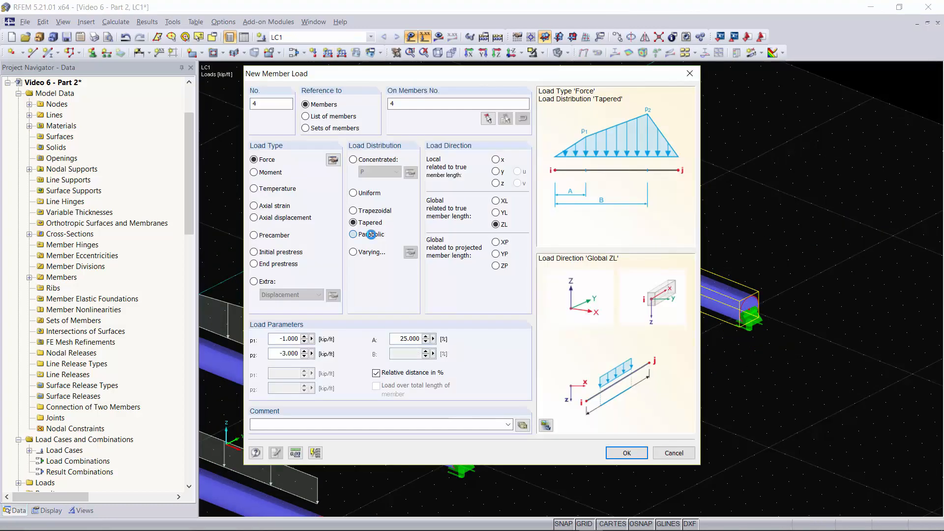
pyautogui.click(370, 234)
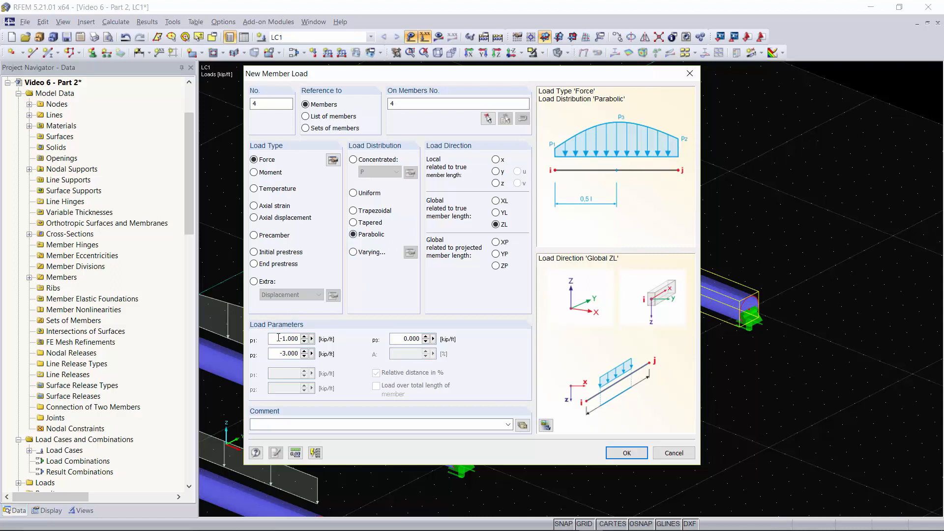
pyautogui.moveTo(279, 338); pyautogui.dragTo(333, 334)
pyautogui.moveTo(281, 353); pyautogui.dragTo(372, 340)
pyautogui.write('-2')
pyautogui.click(398, 337)
pyautogui.write('-3')
pyautogui.click(626, 453)
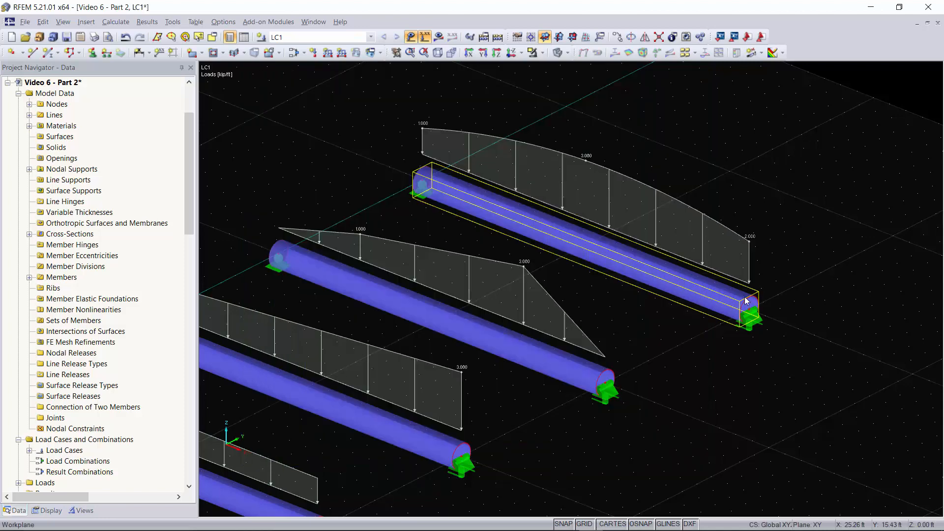
# Step: Copy the fourth beam with its supports to Y 40 ft as a fifth beam and delete the copied parabolic load
pyautogui.moveTo(640, 132); pyautogui.dragTo(618, 123, button='right')
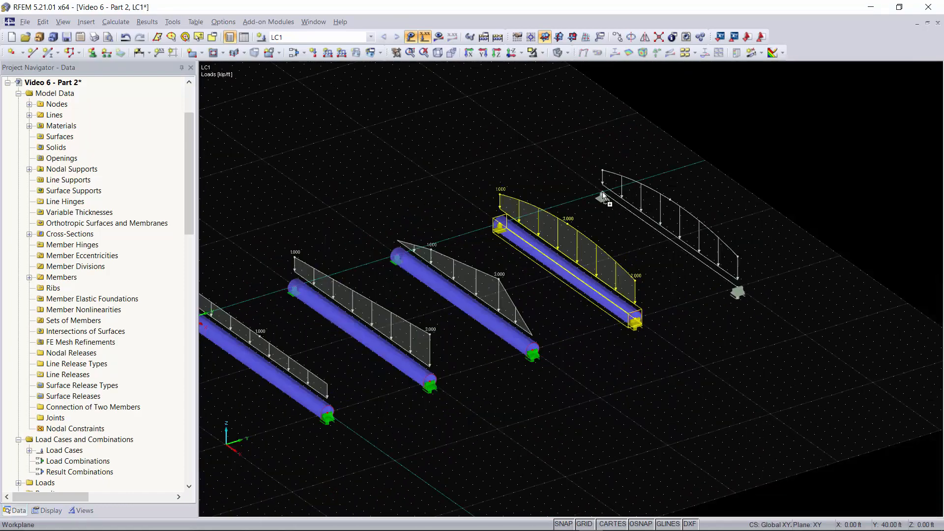
pyautogui.click(676, 187)
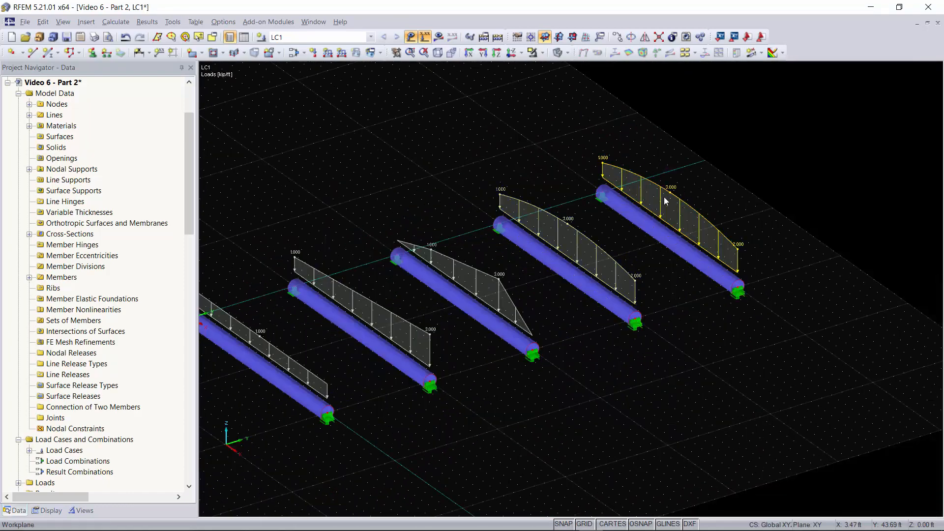
pyautogui.press('Delete')
# Step: Start a member load in global ZL on the fifth beam with a Varying distribution and open its load table
pyautogui.keyDown('ctrl'); pyautogui.moveTo(742, 227); pyautogui.dragTo(716, 199, button='middle'); pyautogui.keyUp('ctrl')
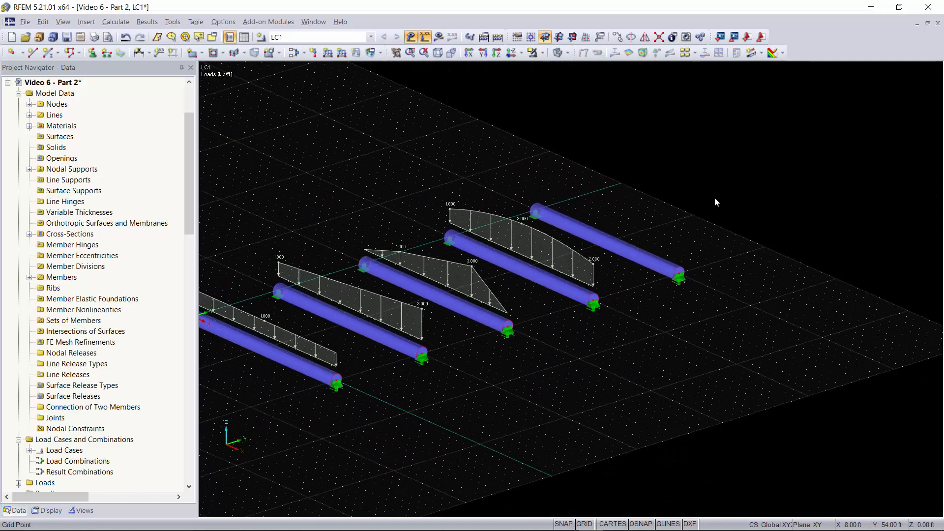
pyautogui.scroll(3, 715, 197)
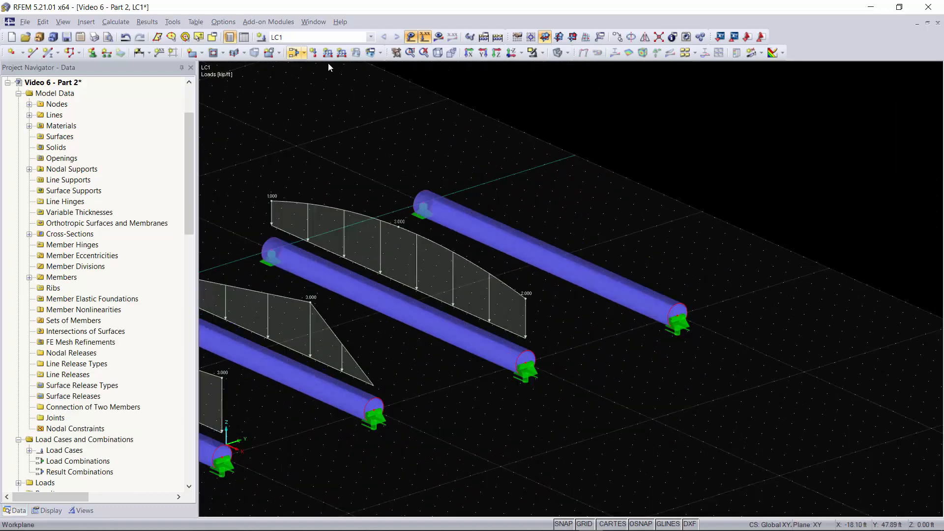
pyautogui.click(496, 231)
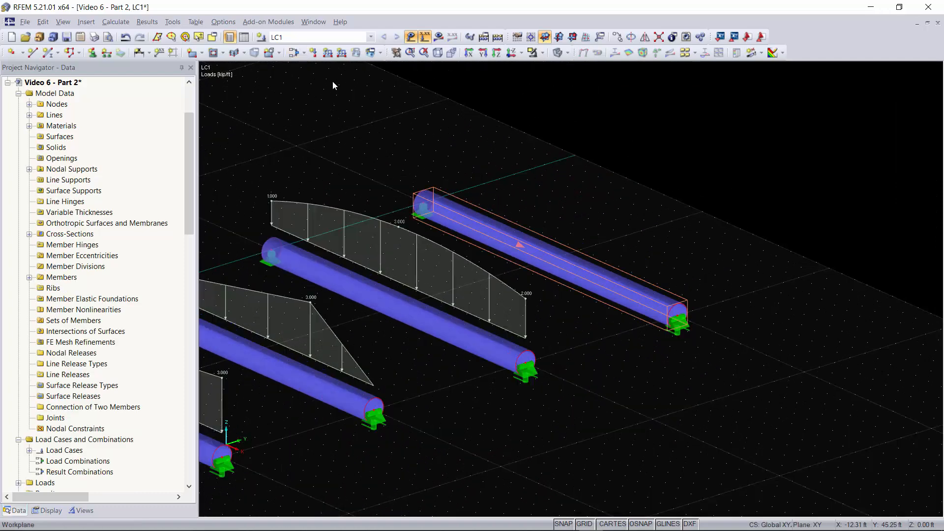
pyautogui.click(328, 52)
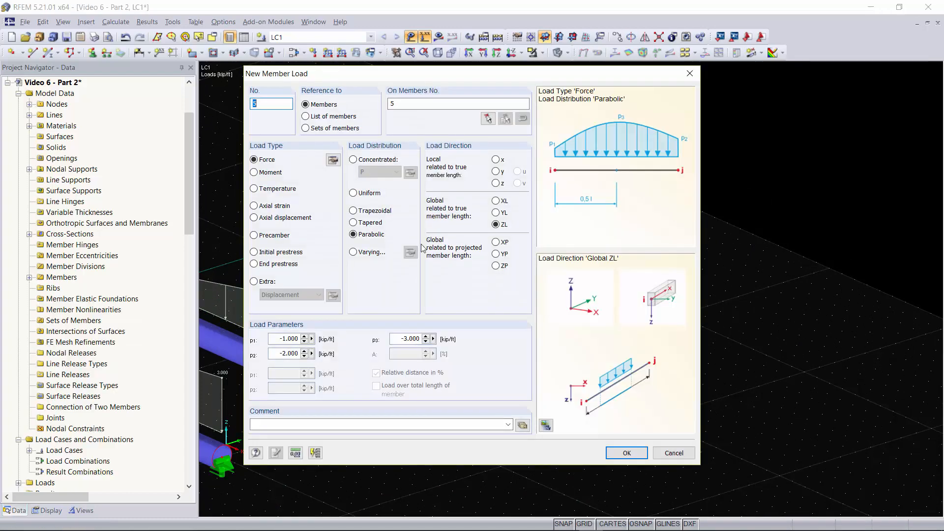
pyautogui.click(370, 254)
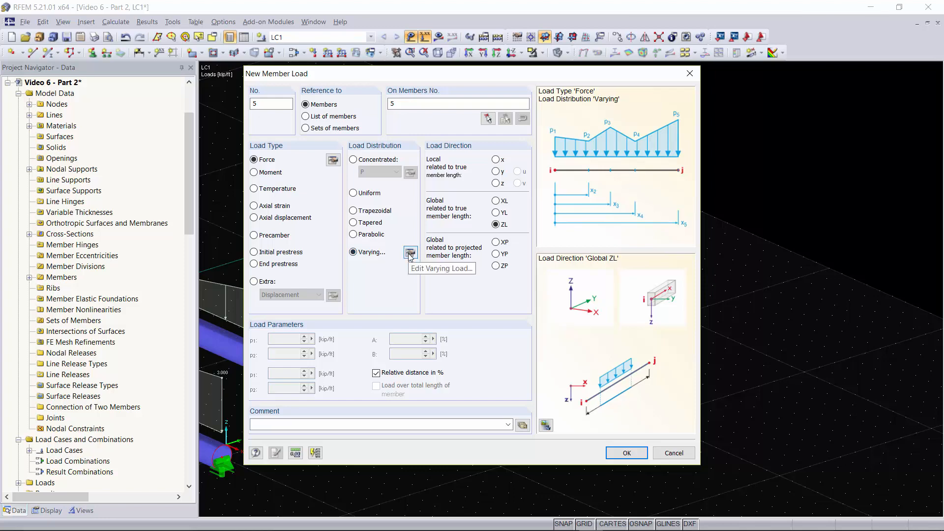
pyautogui.click(410, 253)
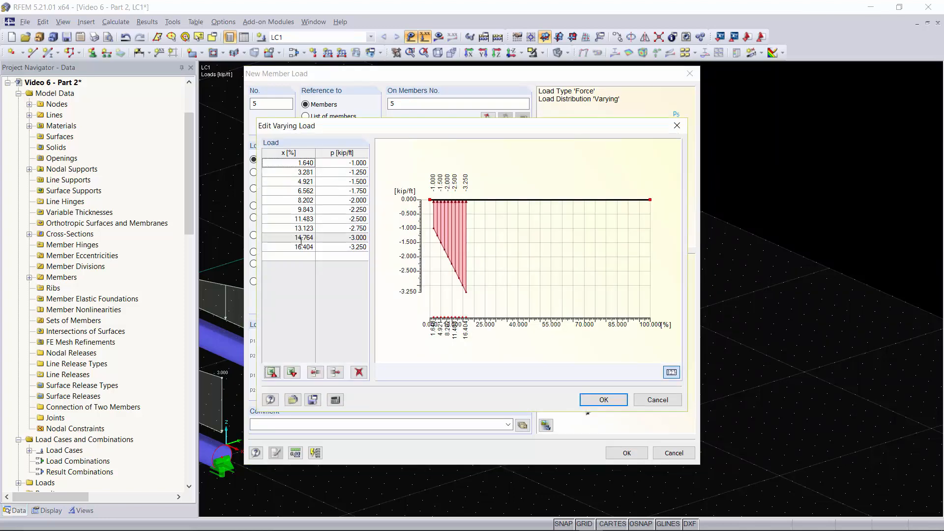
# Step: Clear all the existing position and load rows from the varying load table
pyautogui.click(346, 257)
pyautogui.click(355, 265)
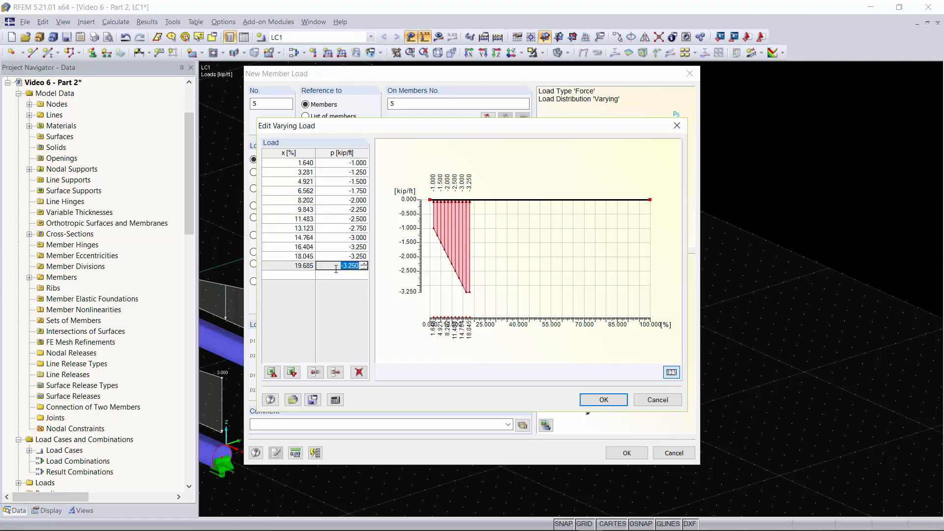
pyautogui.moveTo(357, 276); pyautogui.dragTo(297, 163)
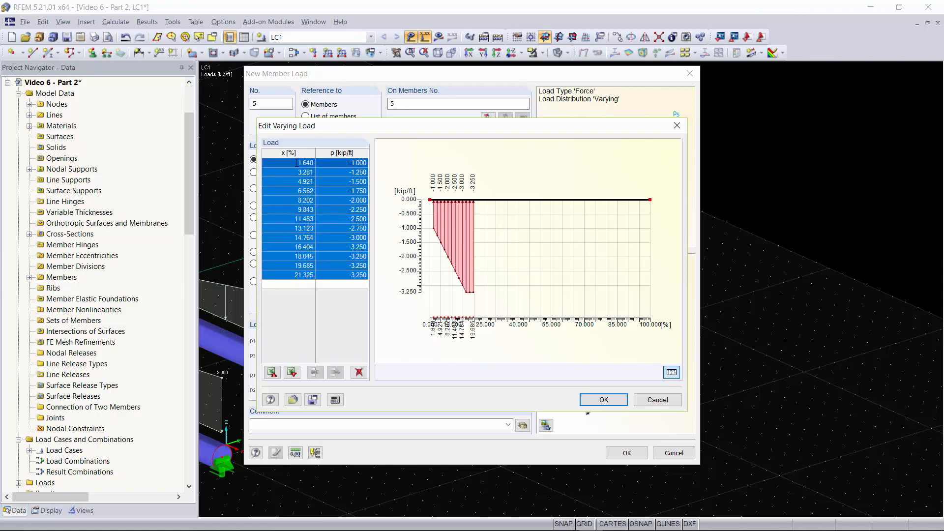
pyautogui.press('Delete')
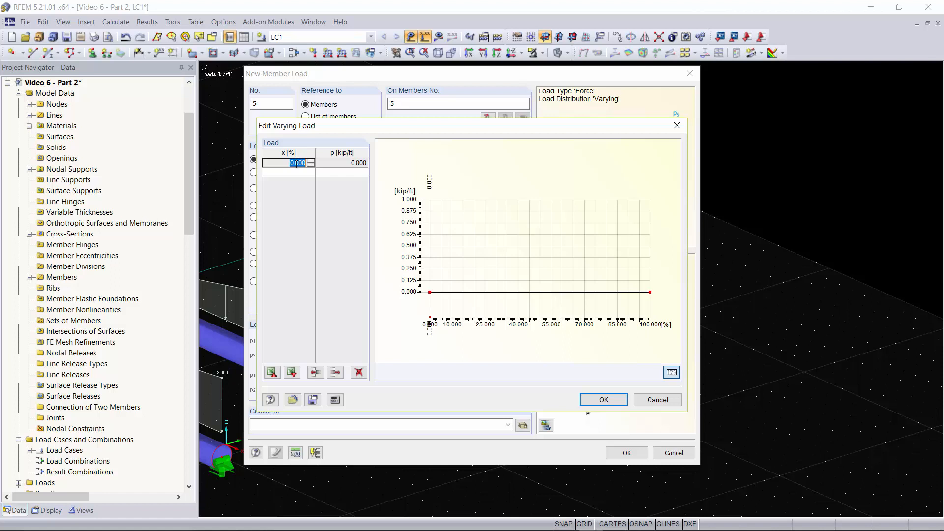
# Step: Fill the varying load's x positions from 10% to 100% in increments of 10%
pyautogui.write('10')
pyautogui.click(298, 172)
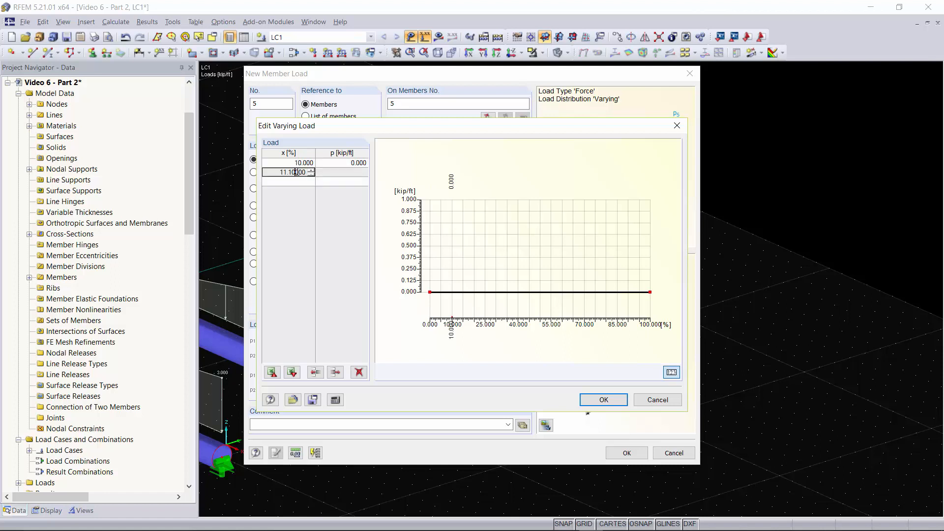
pyautogui.write('10')
pyautogui.doubleClick(297, 172)
pyautogui.write('10')
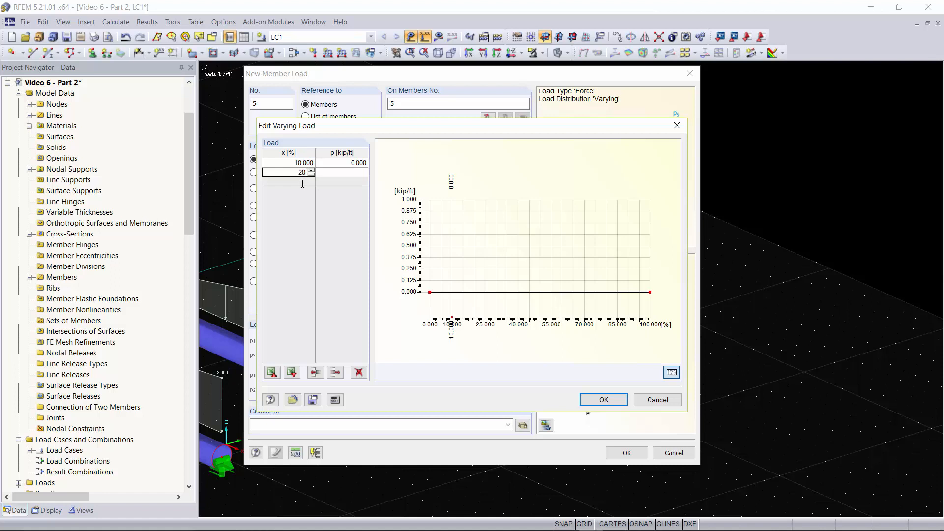
pyautogui.doubleClick(302, 183)
pyautogui.click(302, 191)
pyautogui.click(300, 201)
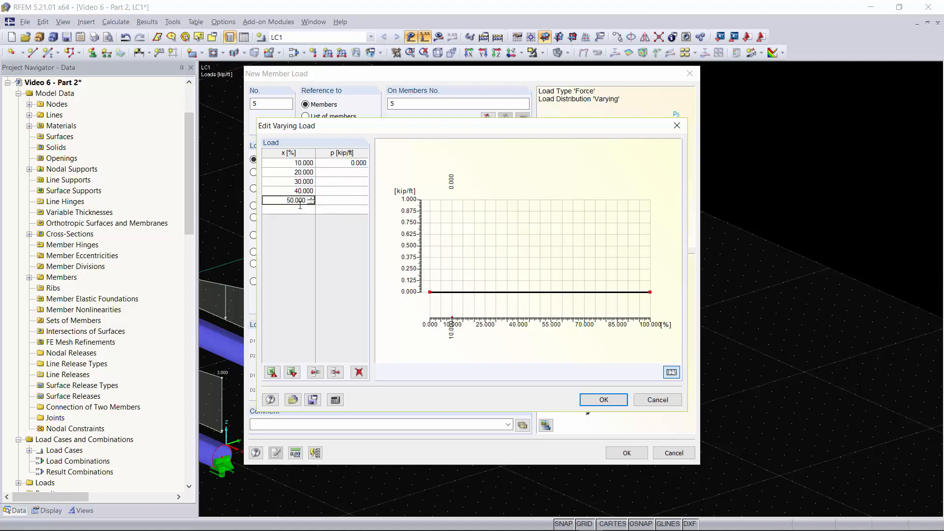
pyautogui.click(301, 210)
pyautogui.click(300, 219)
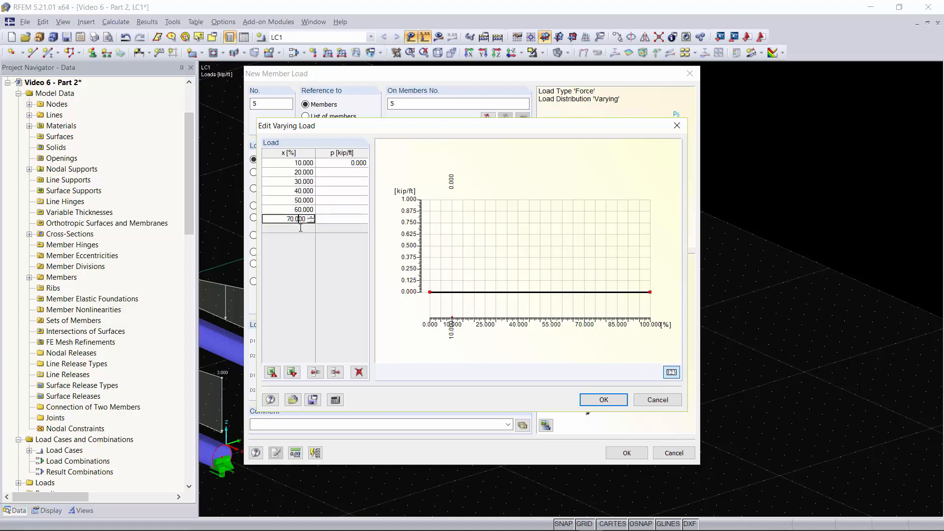
pyautogui.click(300, 228)
pyautogui.click(301, 238)
pyautogui.click(300, 247)
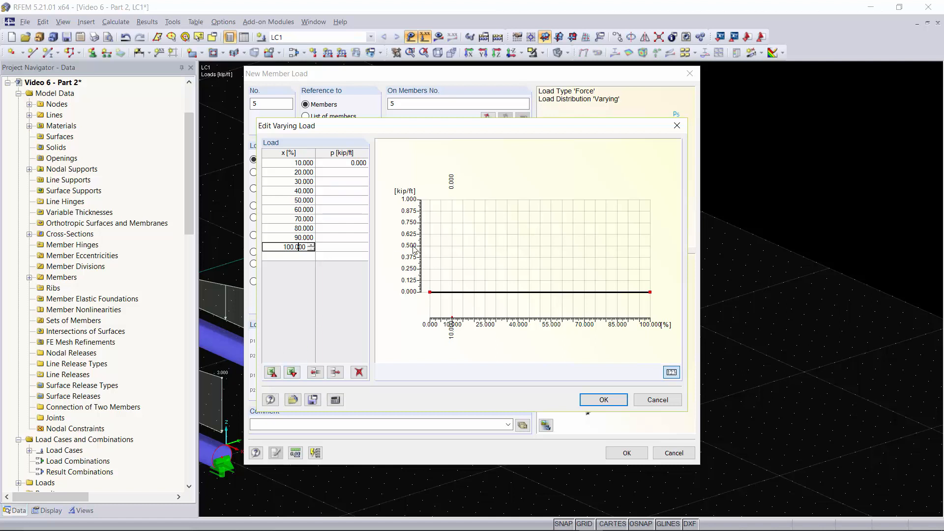
# Step: Enter the varying load values from -1.000 kip/ft at 10% to -3.250 kip/ft at 100% in -0.250 increments, and apply the load
pyautogui.click(356, 162)
pyautogui.press('BackSpace')
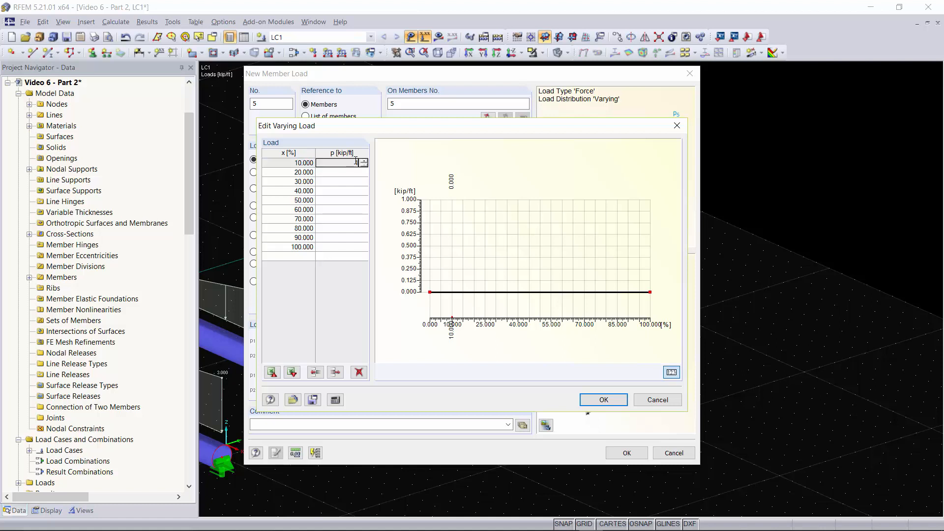
pyautogui.write('-1')
pyautogui.press('Return')
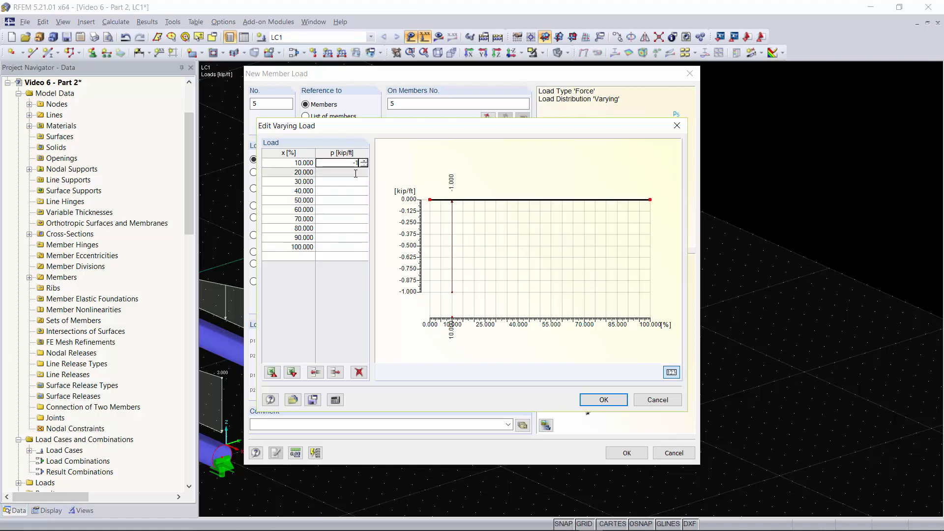
pyautogui.click(356, 173)
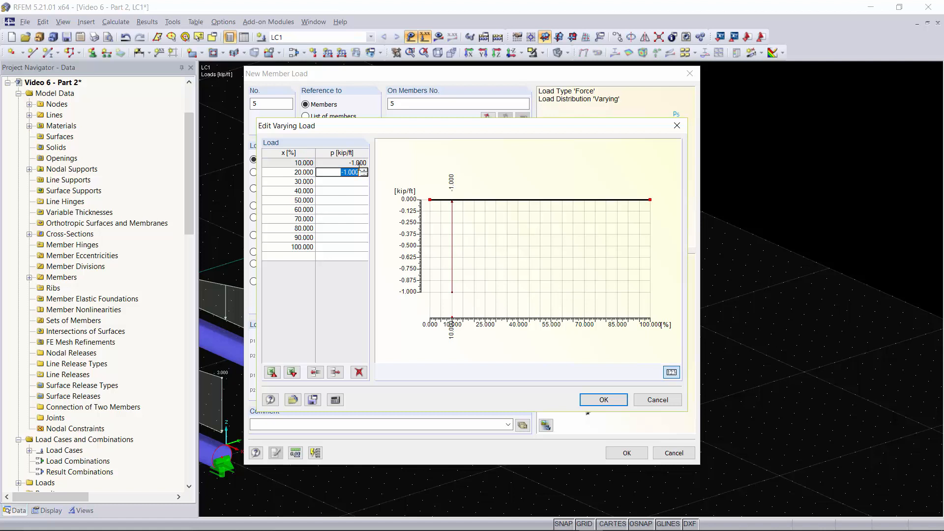
pyautogui.press('BackSpace')
pyautogui.write('-1.25')
pyautogui.press('Return')
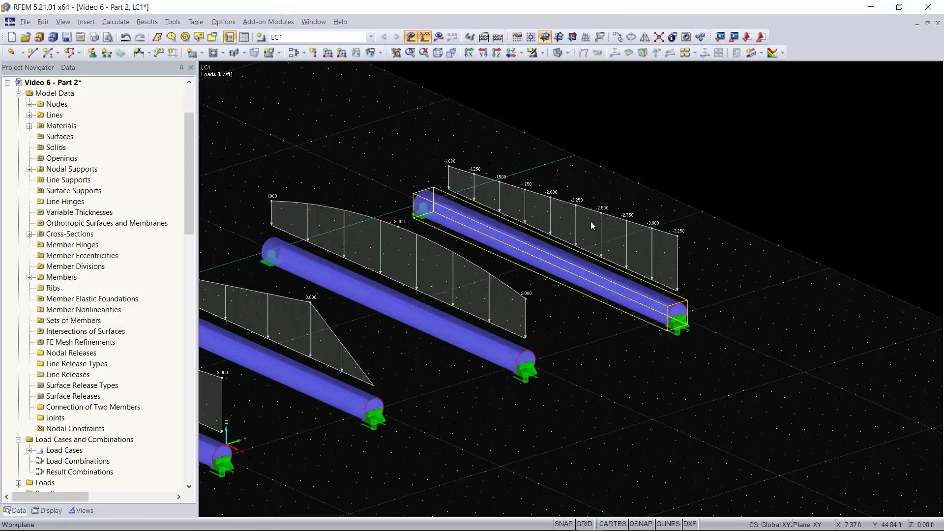
# Step: Reopen the fifth beam's varying load to review its position and load table against the diagram on the beam
pyautogui.keyDown('ctrl'); pyautogui.moveTo(389, 143); pyautogui.dragTo(364, 138, button='middle'); pyautogui.keyUp('ctrl')
pyautogui.rightClick(364, 138)
pyautogui.click(566, 204)
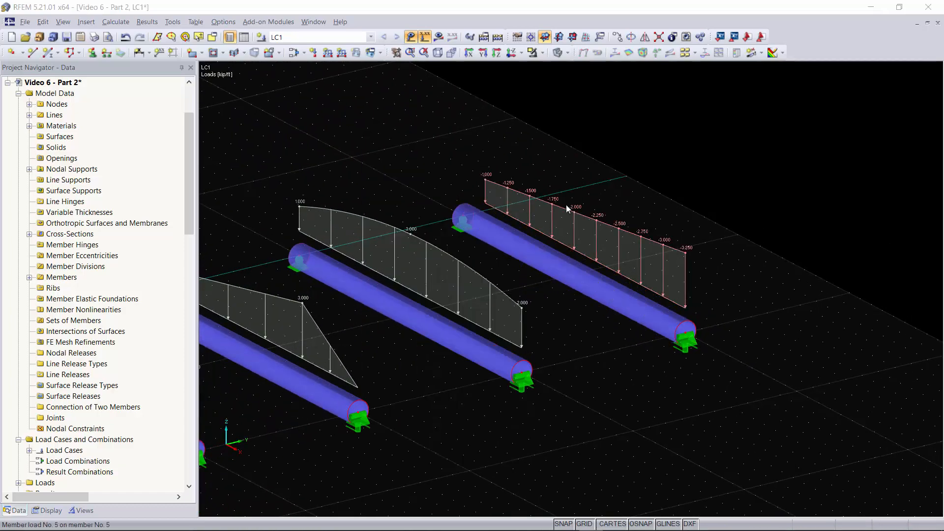
pyautogui.doubleClick(565, 204)
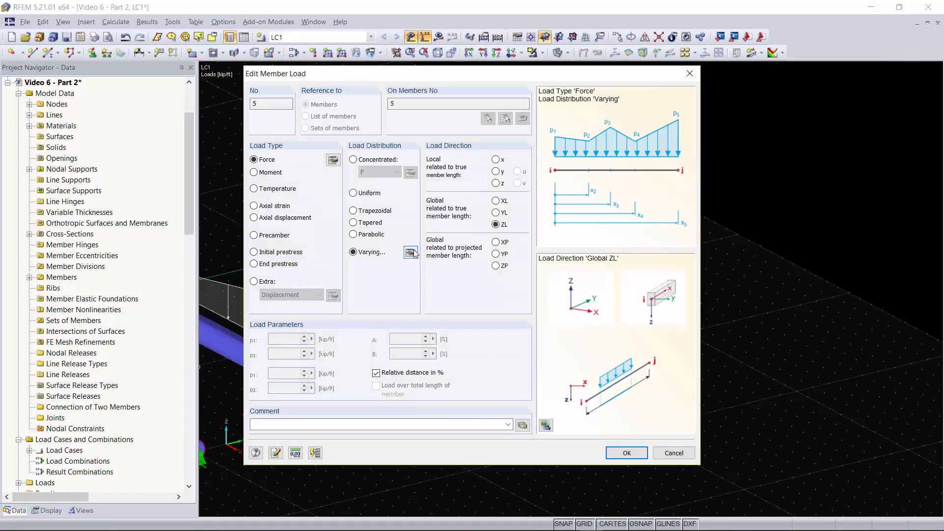
pyautogui.click(410, 252)
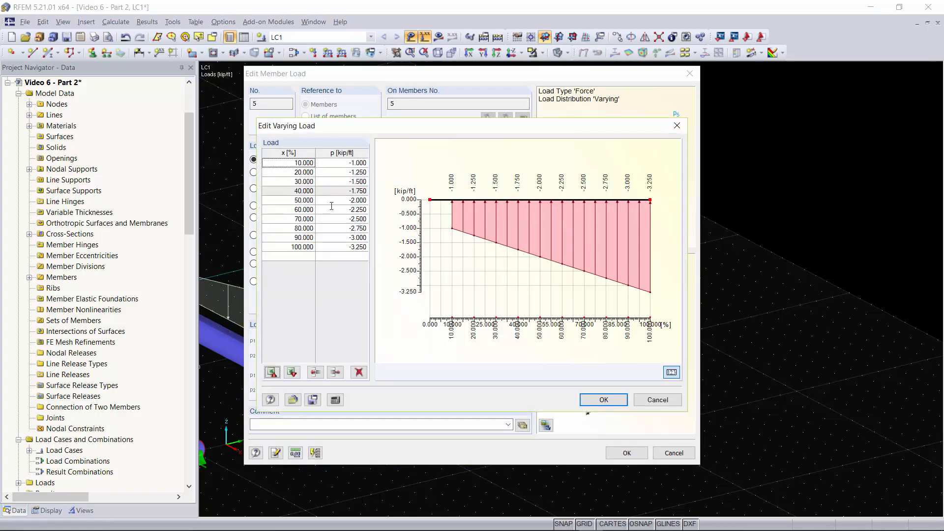
pyautogui.click(603, 400)
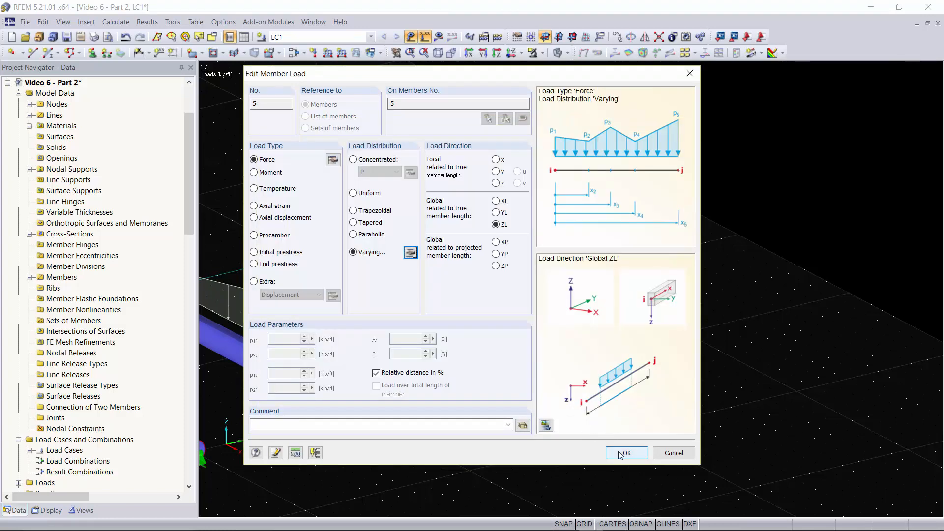
pyautogui.click(622, 453)
# Step: Calculate LC1 and display the global deformations u for all five beams
pyautogui.scroll(-2, 408, 172)
pyautogui.keyDown('ctrl'); pyautogui.moveTo(498, 114); pyautogui.dragTo(419, 224, button='middle'); pyautogui.keyUp('ctrl')
pyautogui.rightClick(418, 225)
pyautogui.moveTo(288, 170); pyautogui.dragTo(514, 158, button='middle')
pyautogui.scroll(-1, 475, 113)
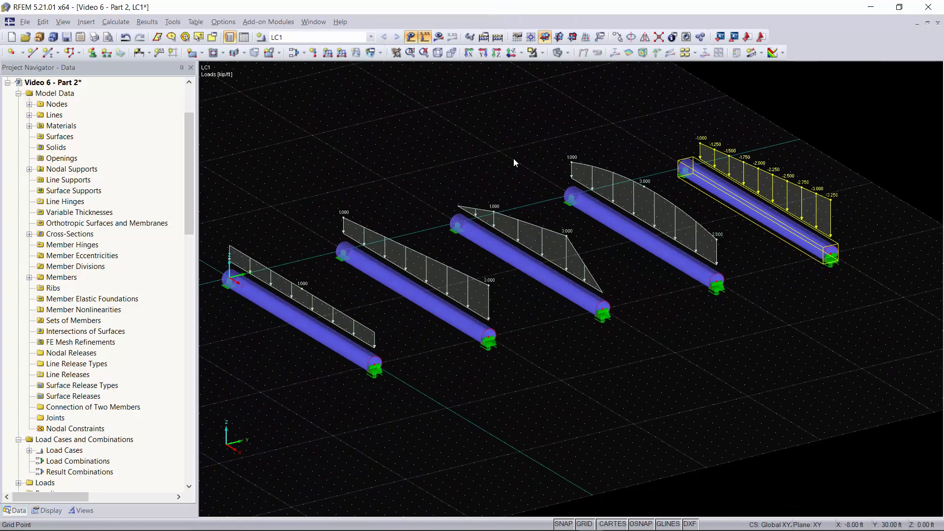
pyautogui.scroll(-1, 784, 257)
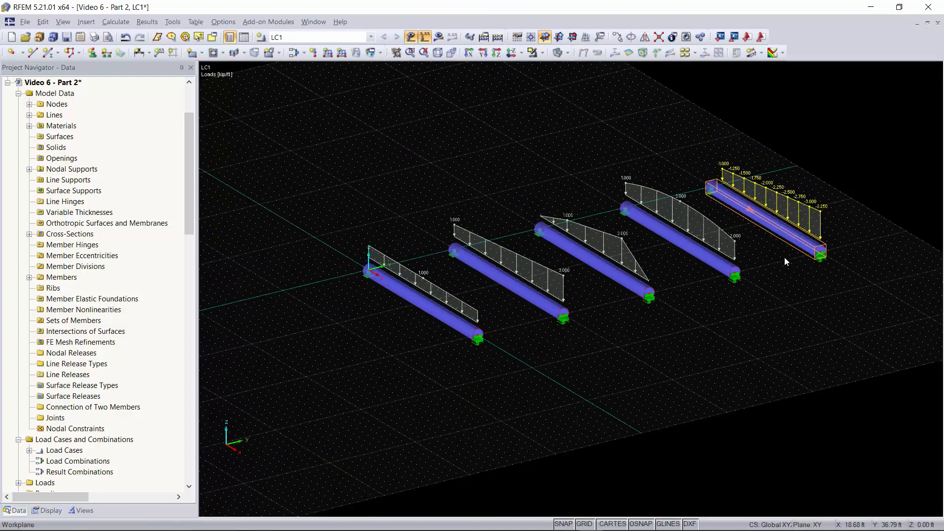
pyautogui.moveTo(784, 258); pyautogui.dragTo(710, 282, button='middle')
pyautogui.click(497, 38)
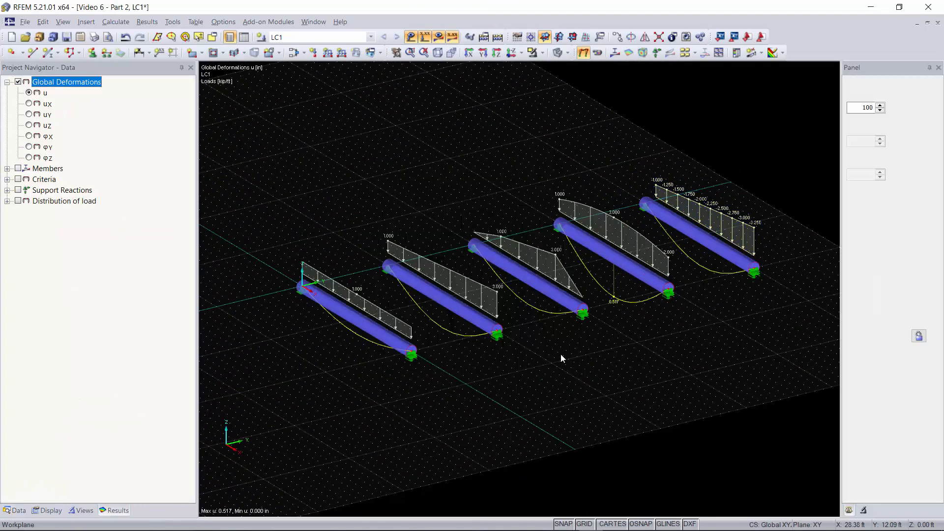
pyautogui.keyDown('ctrl'); pyautogui.moveTo(562, 358); pyautogui.dragTo(558, 337, button='middle'); pyautogui.keyUp('ctrl')
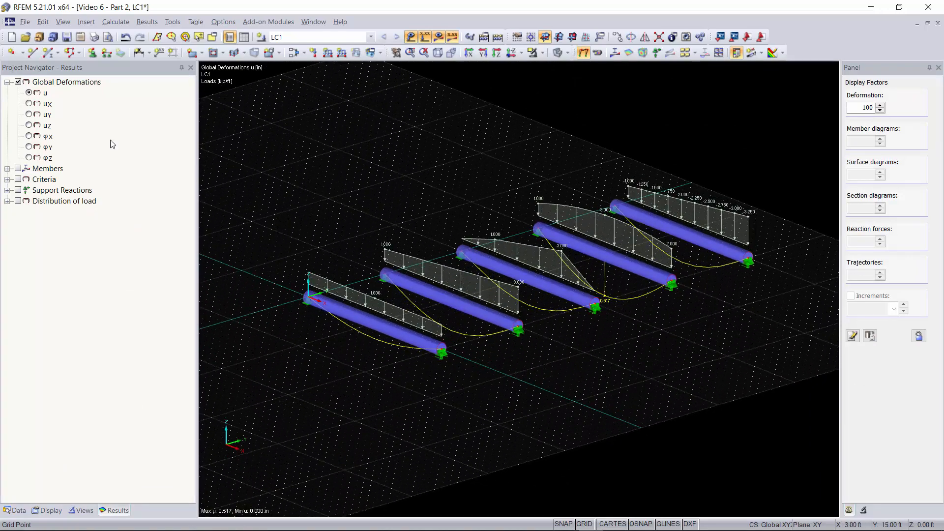
# Step: Switch the results to member internal forces, compare N, Vy and Mz, and examine the My bending moment diagrams on all beams
pyautogui.click(18, 169)
pyautogui.click(40, 266)
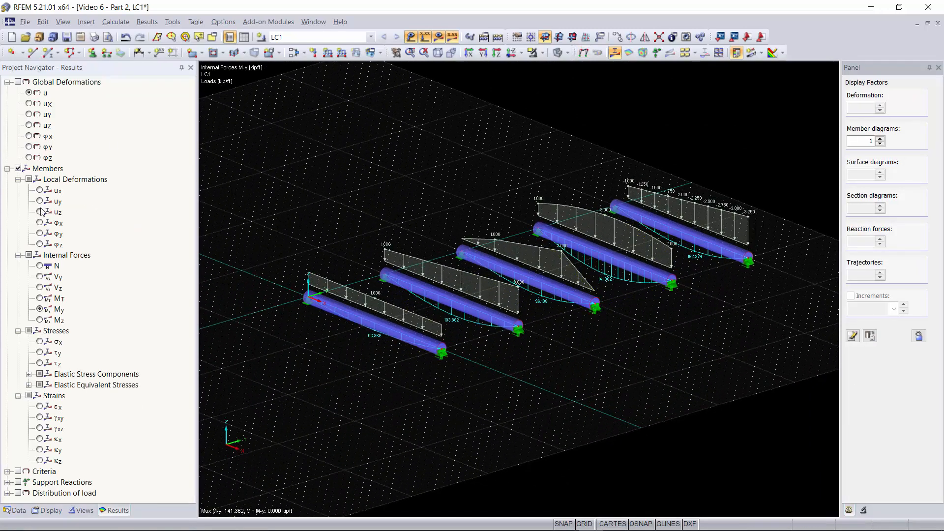
pyautogui.click(39, 277)
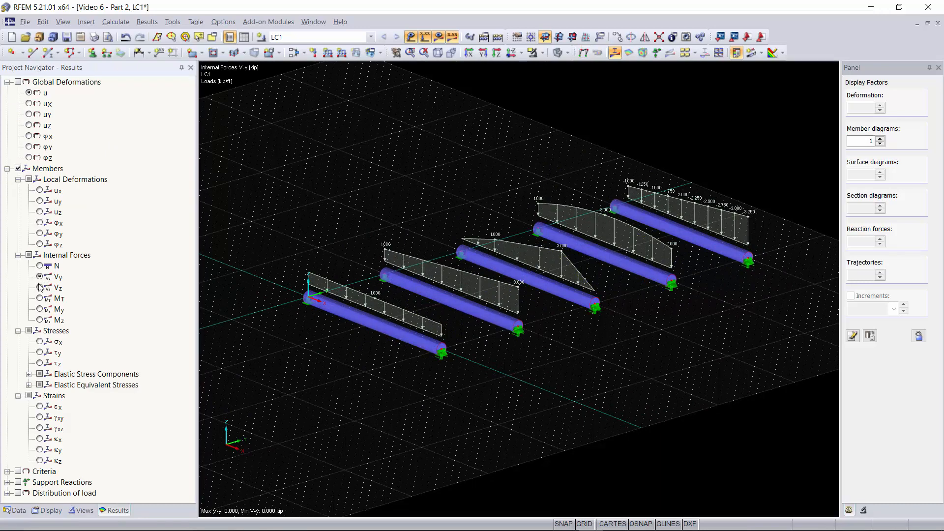
pyautogui.click(40, 320)
pyautogui.click(57, 309)
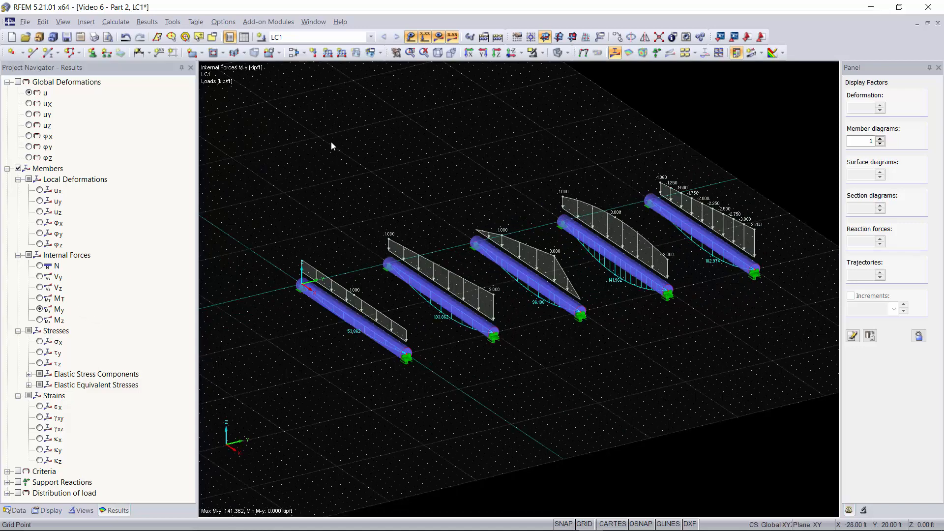
pyautogui.keyDown('ctrl'); pyautogui.moveTo(537, 391); pyautogui.dragTo(504, 135, button='middle'); pyautogui.keyUp('ctrl')
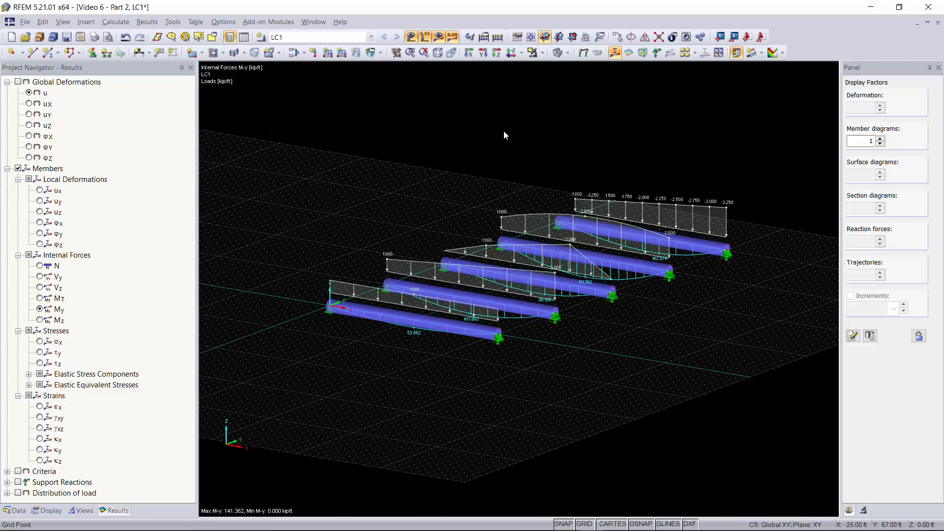